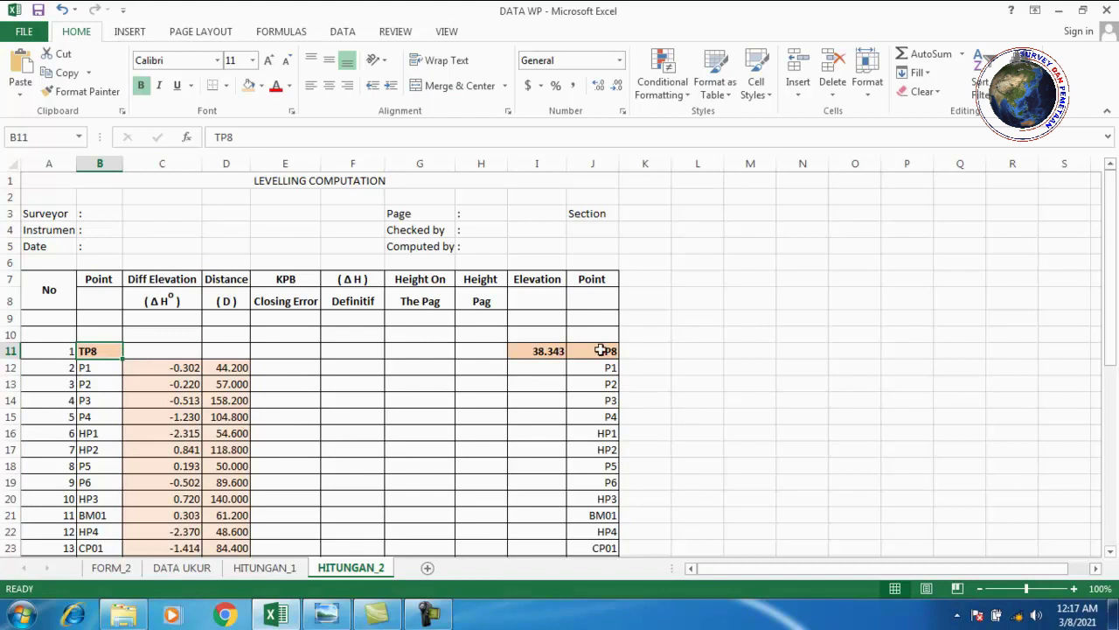
# Review the HITUNGAN_2 levelling table from the first to the last TP8 row, including the Diff Elevation and Distance columns.
pyautogui.scroll(-8, 448, 354)
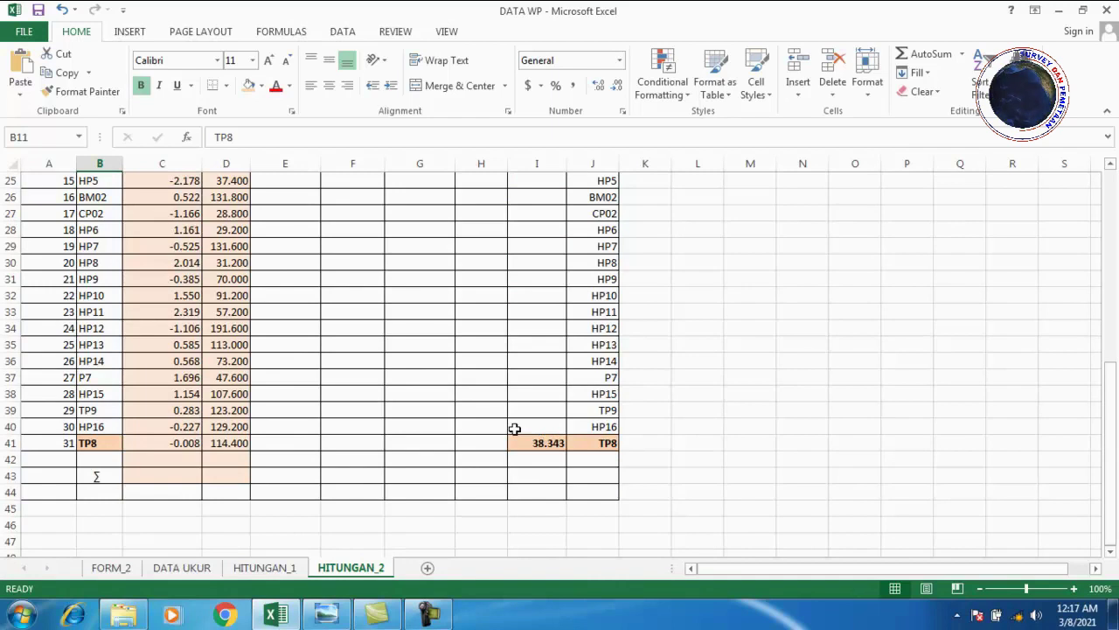
pyautogui.scroll(8, 515, 428)
pyautogui.click(226, 164)
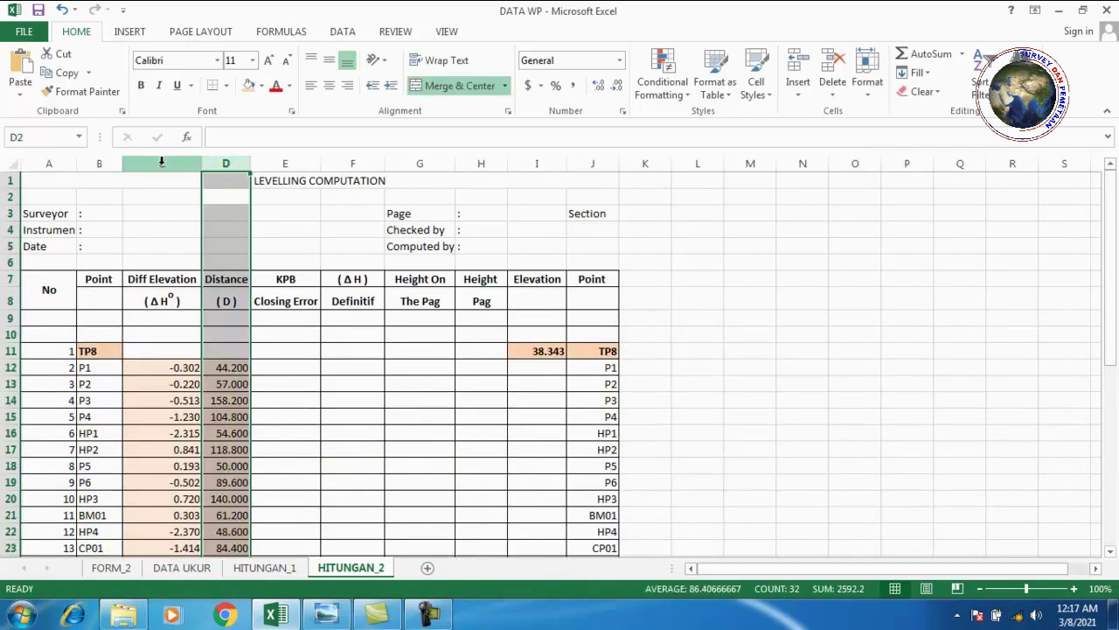
pyautogui.click(162, 164)
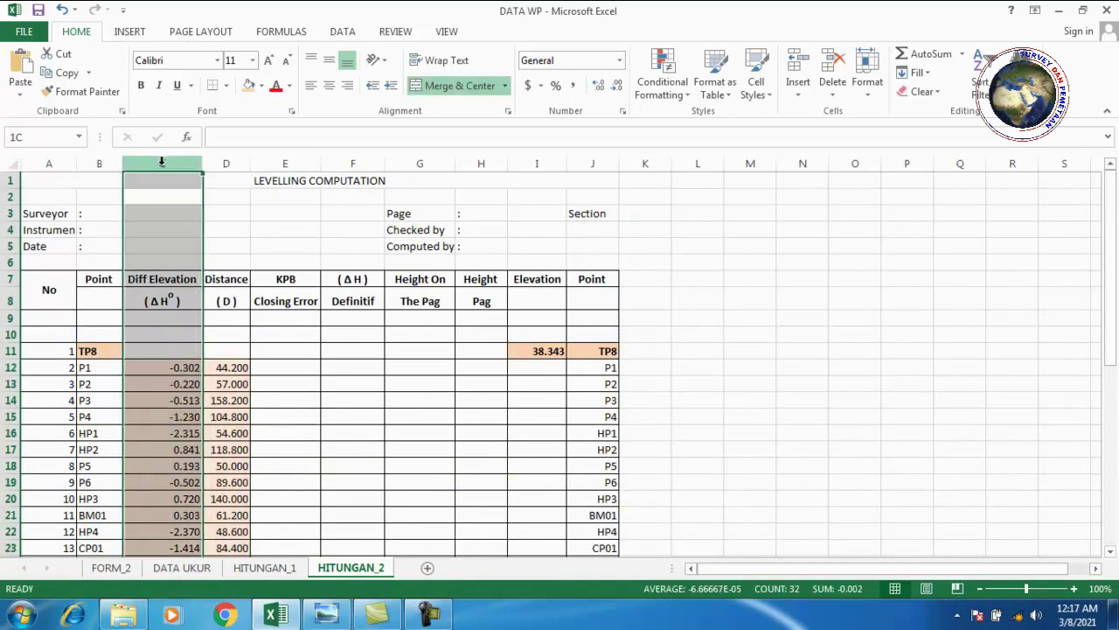
pyautogui.click(228, 164)
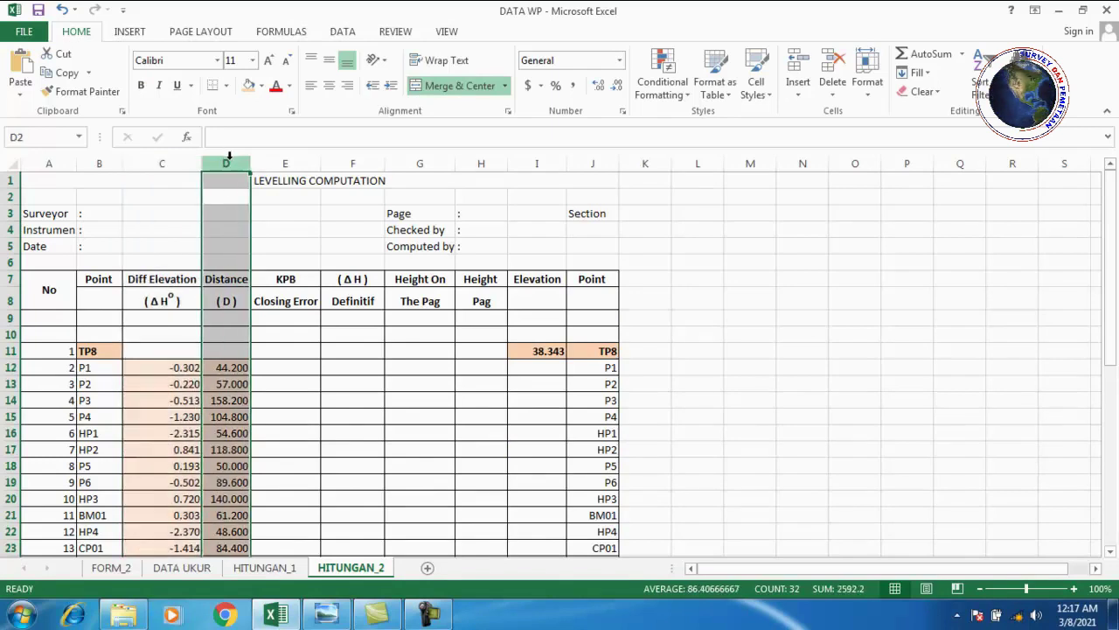
# Examine the average height difference and total distance columns on the DATA UKUR sheet as the source of the computation data.
pyautogui.click(204, 569)
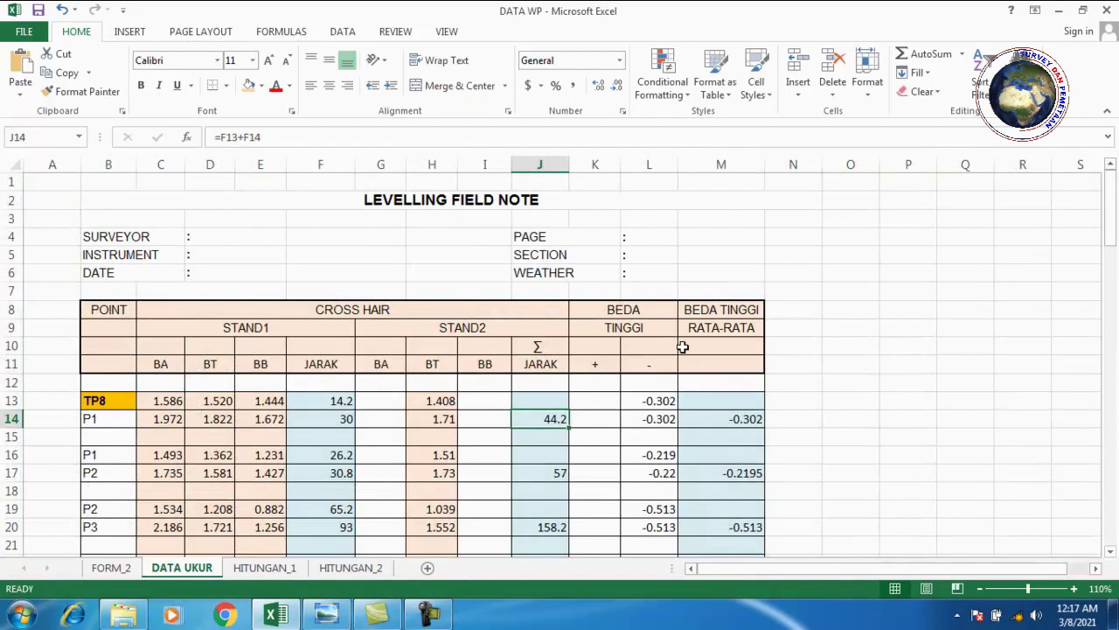
pyautogui.scroll(-1, 675, 350)
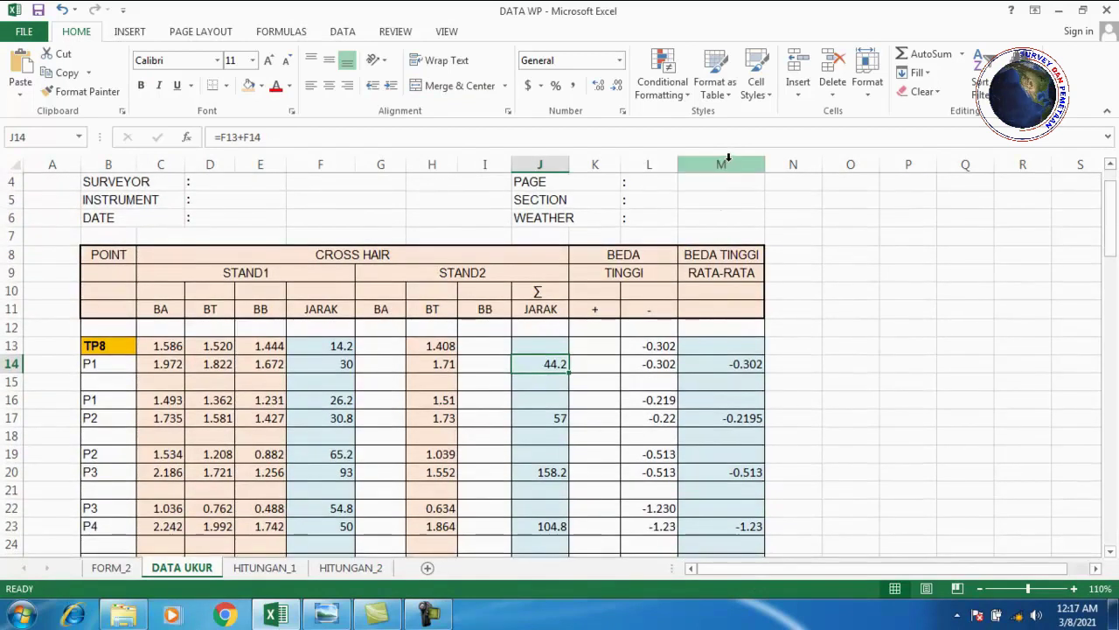
pyautogui.click(725, 161)
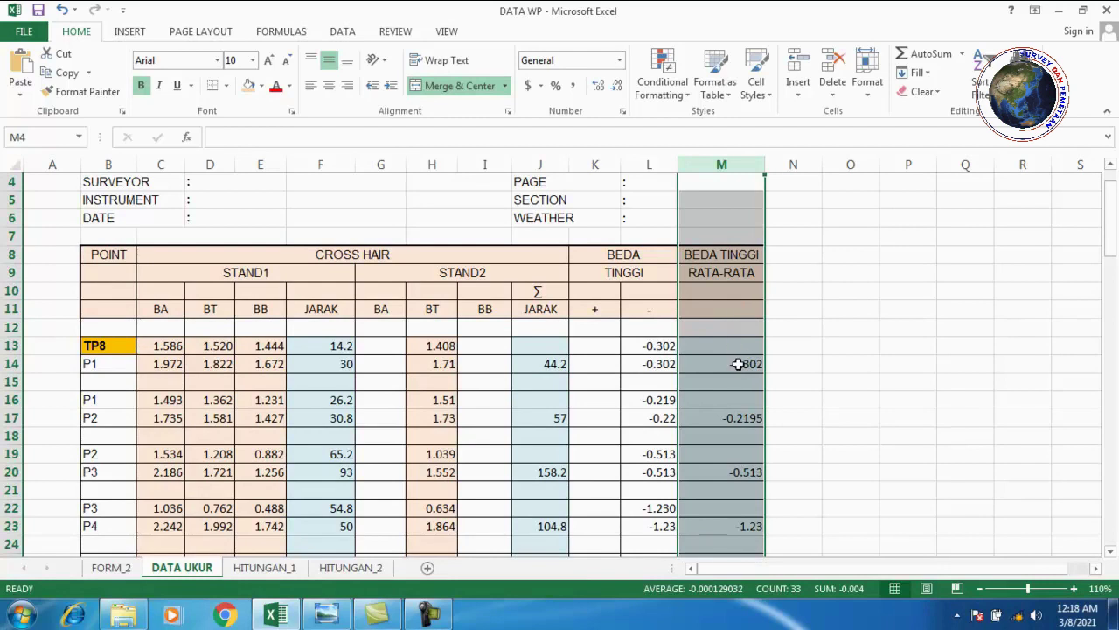
pyautogui.click(540, 157)
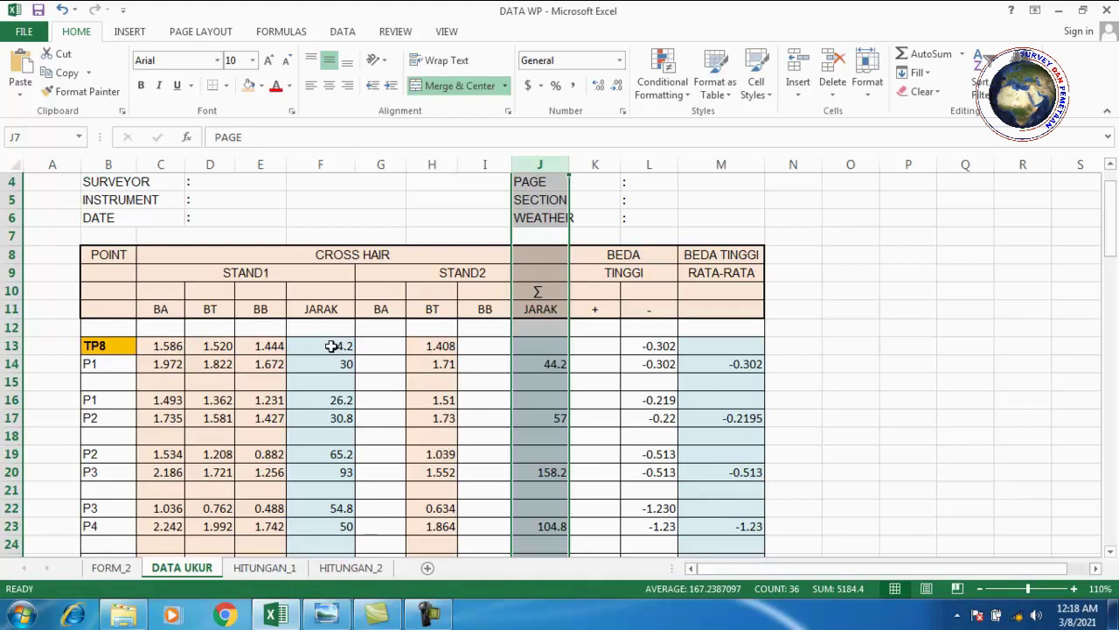
pyautogui.click(115, 365)
pyautogui.click(420, 273)
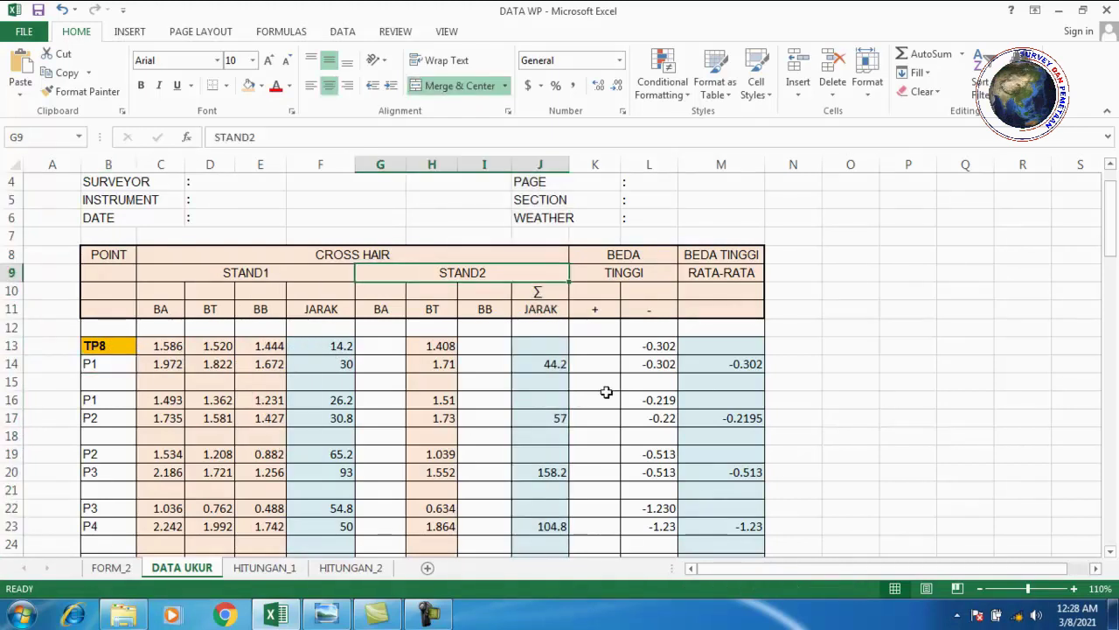
# On the HITUNGAN_2 sheet, total the Diff Elevation column in C43 with =SUM(C12:C41).
pyautogui.click(366, 569)
pyautogui.scroll(9, 267, 310)
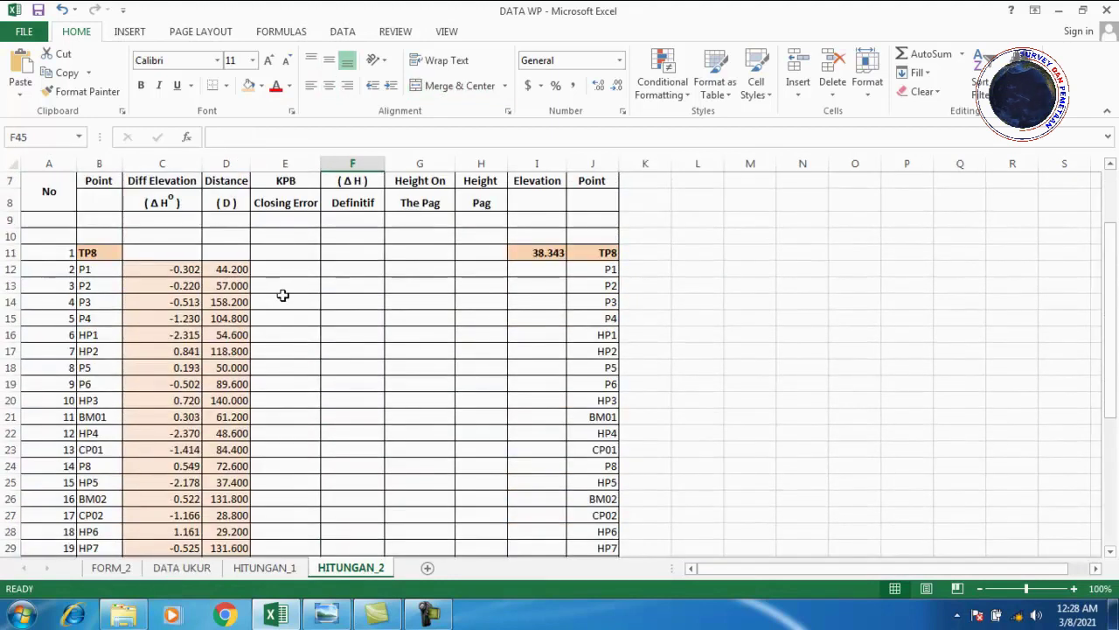
pyautogui.click(296, 270)
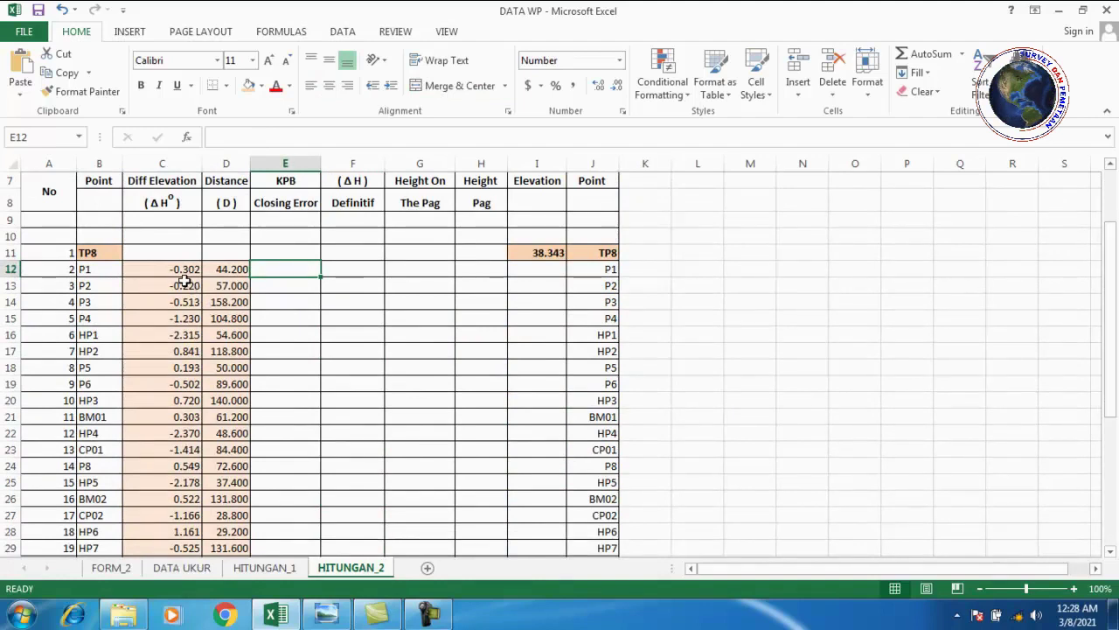
pyautogui.scroll(-9, 180, 281)
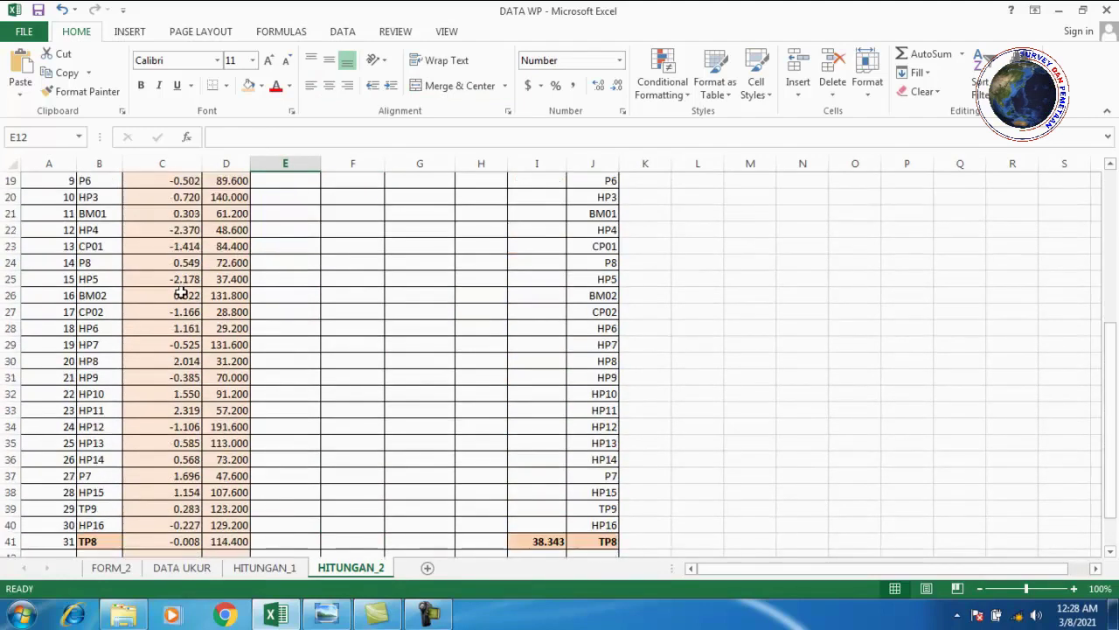
pyautogui.click(179, 326)
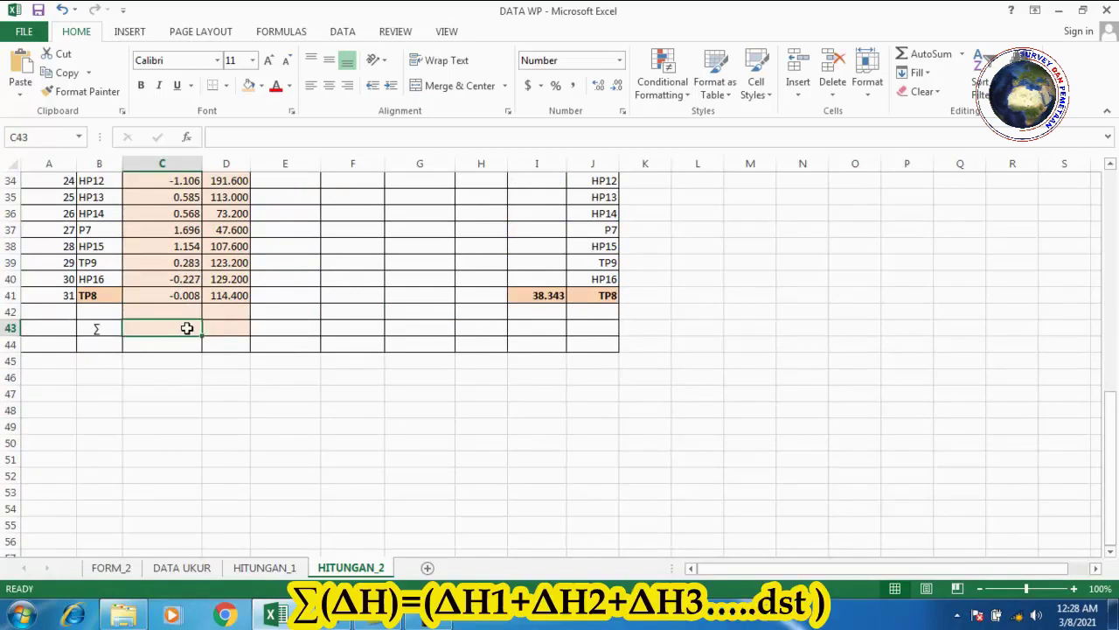
pyautogui.write('=s')
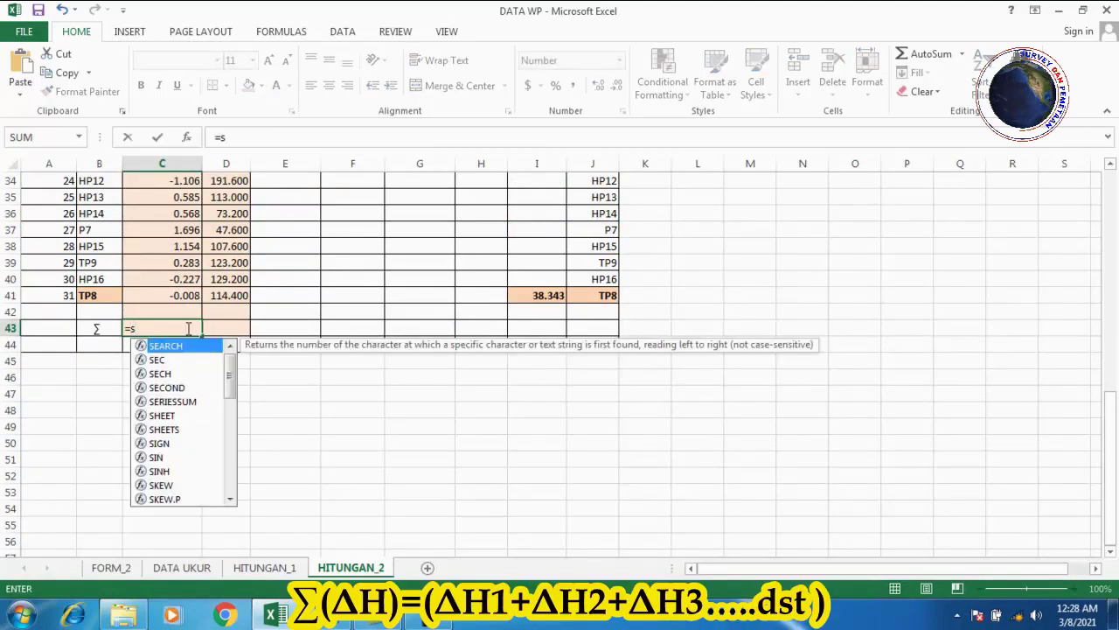
pyautogui.write('um')
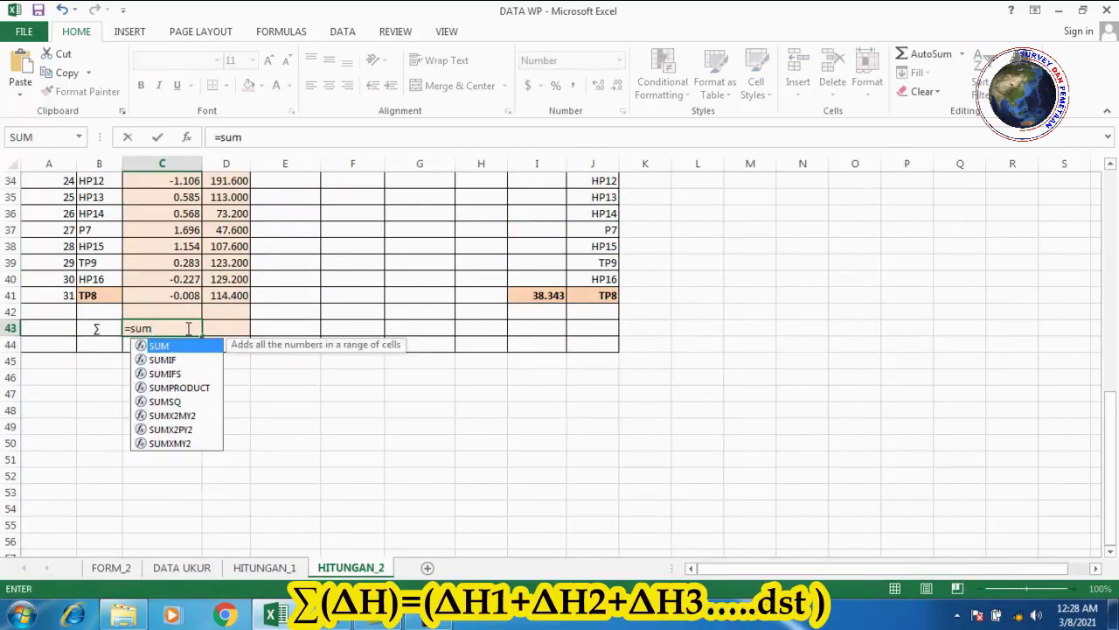
pyautogui.write('(')
pyautogui.scroll(11, 97, 323)
pyautogui.moveTo(156, 366); pyautogui.dragTo(157, 449)
pyautogui.scroll(-10, 157, 433)
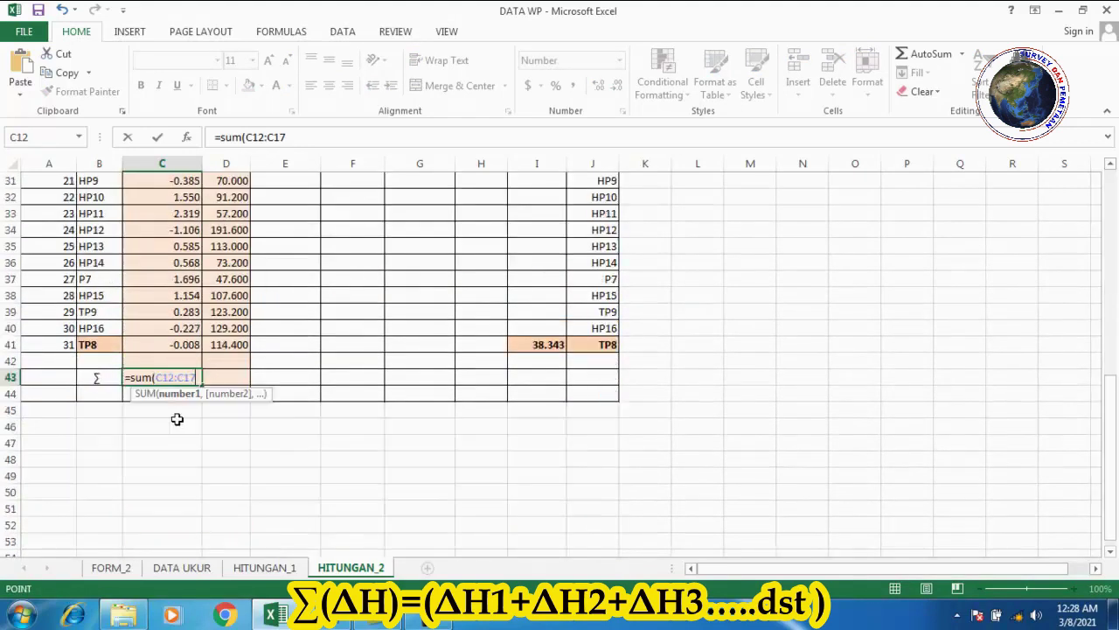
pyautogui.keyDown('shift'); pyautogui.click(188, 342); pyautogui.keyUp('shift')
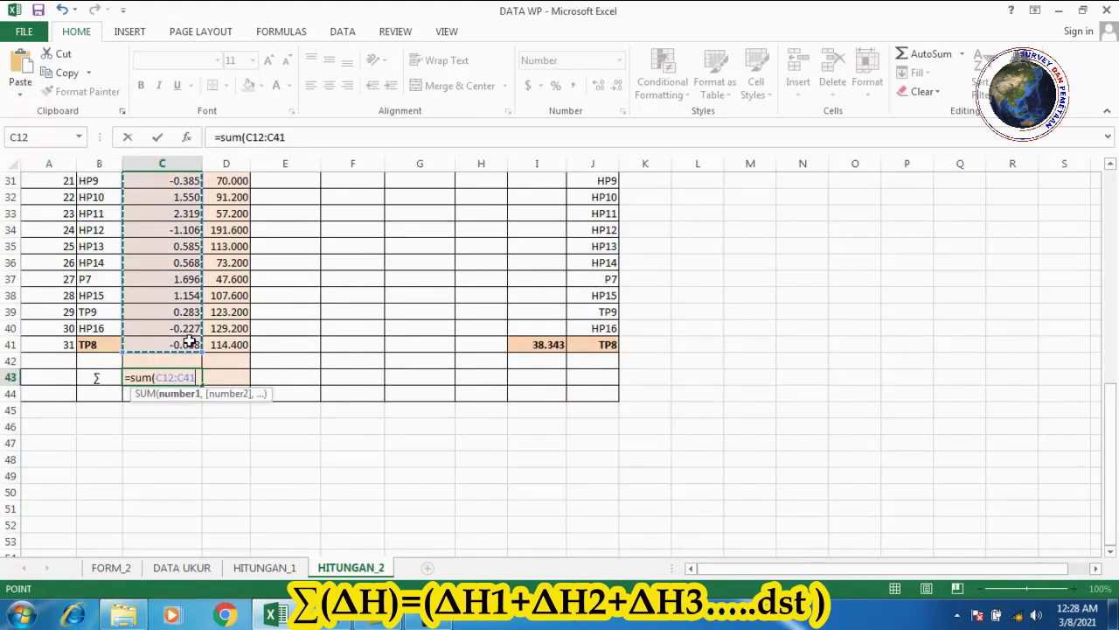
pyautogui.write(')')
pyautogui.press('Return')
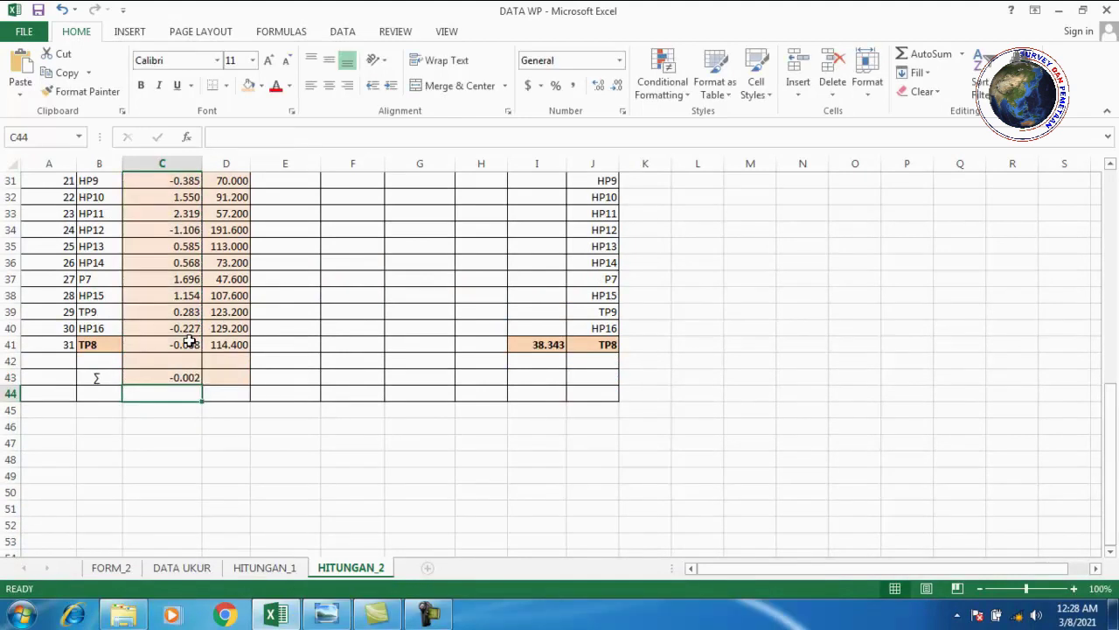
# Total the Distance column in D43 with =SUM(D12:D41).
pyautogui.click(235, 376)
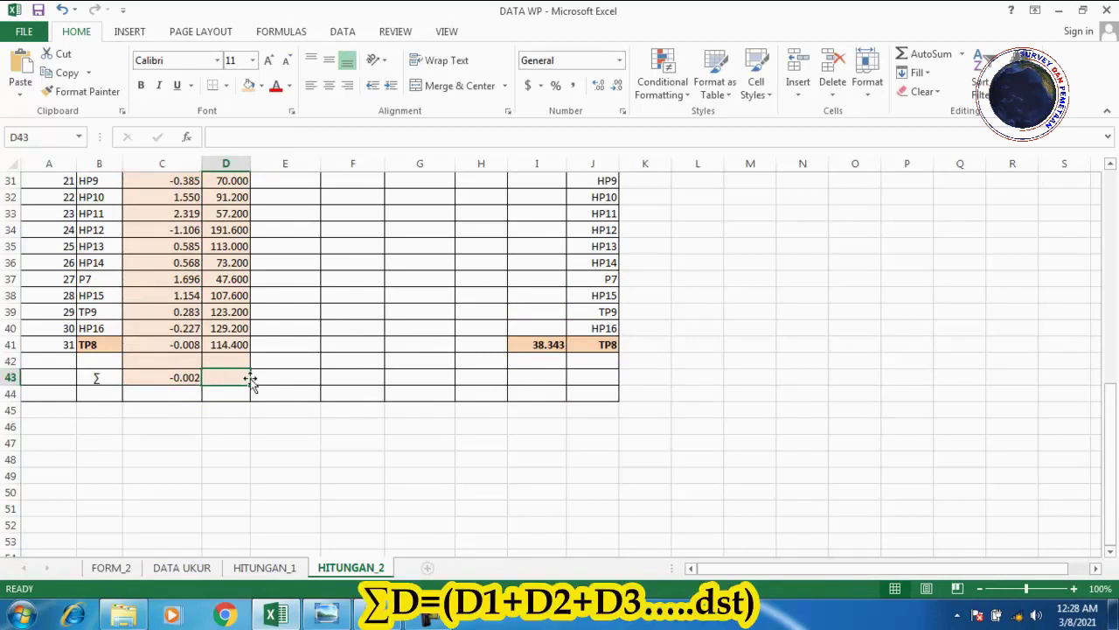
pyautogui.write('=su')
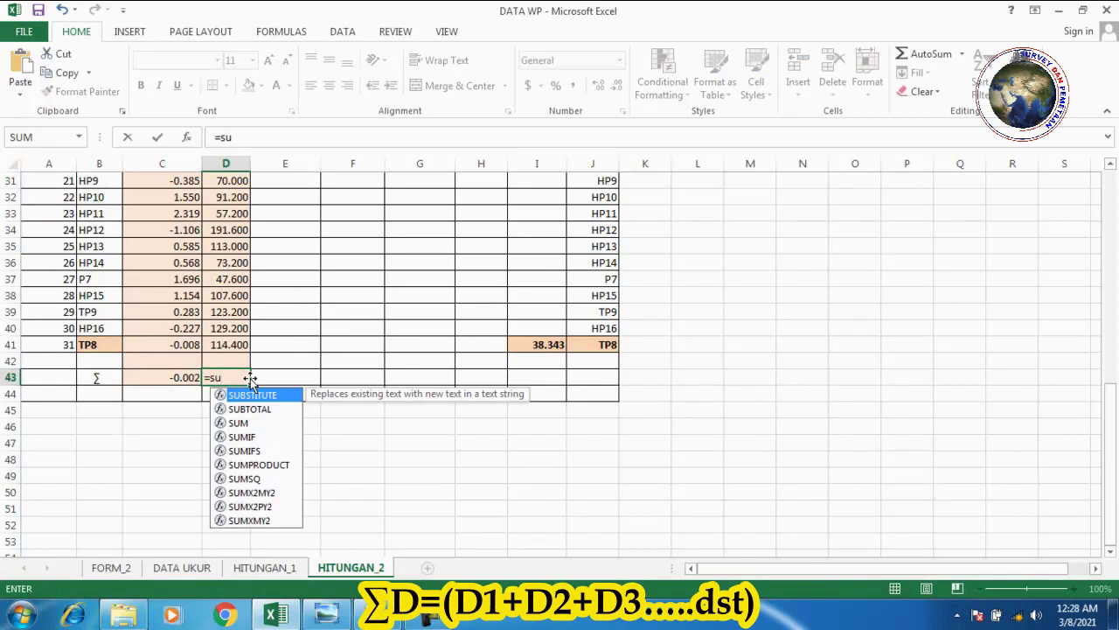
pyautogui.write('m(')
pyautogui.scroll(7, 251, 371)
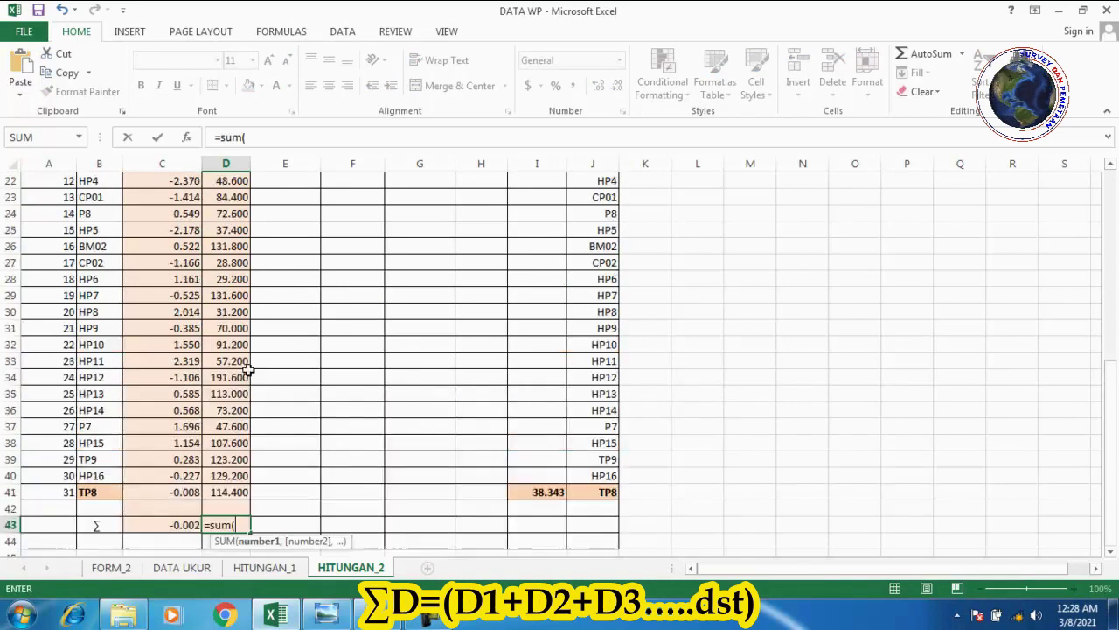
pyautogui.moveTo(241, 213); pyautogui.dragTo(236, 345)
pyautogui.scroll(-4, 225, 341)
pyautogui.scroll(-3, 226, 341)
pyautogui.write(')')
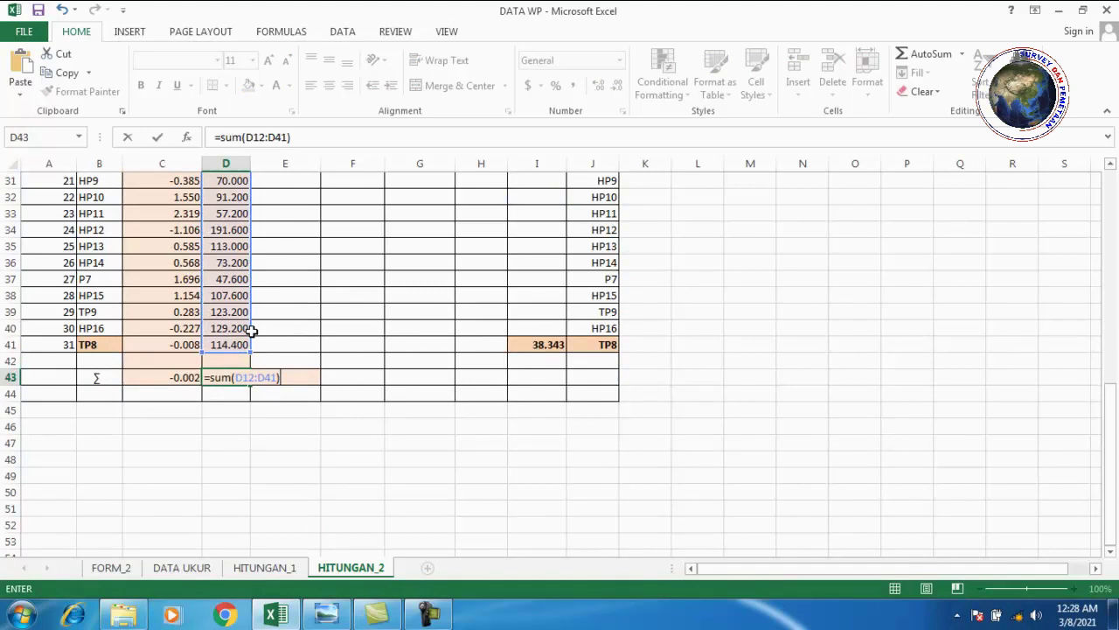
pyautogui.press('Return')
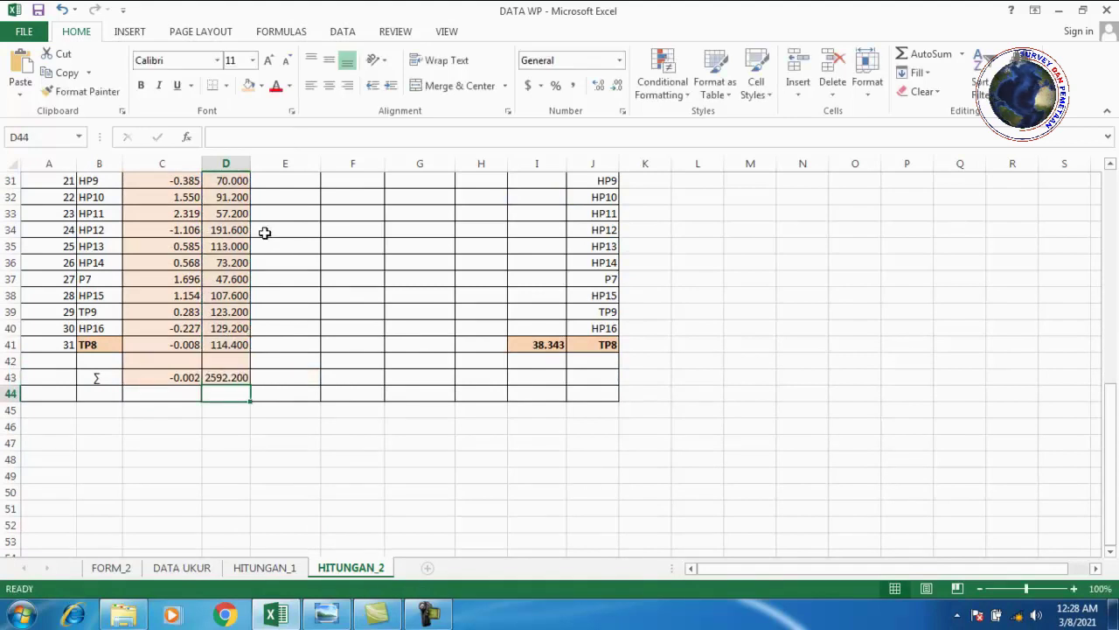
# Calculate the KPB closing error in E43 with =C43-(I41-I11), using the final and initial TP8 elevations.
pyautogui.click(298, 377)
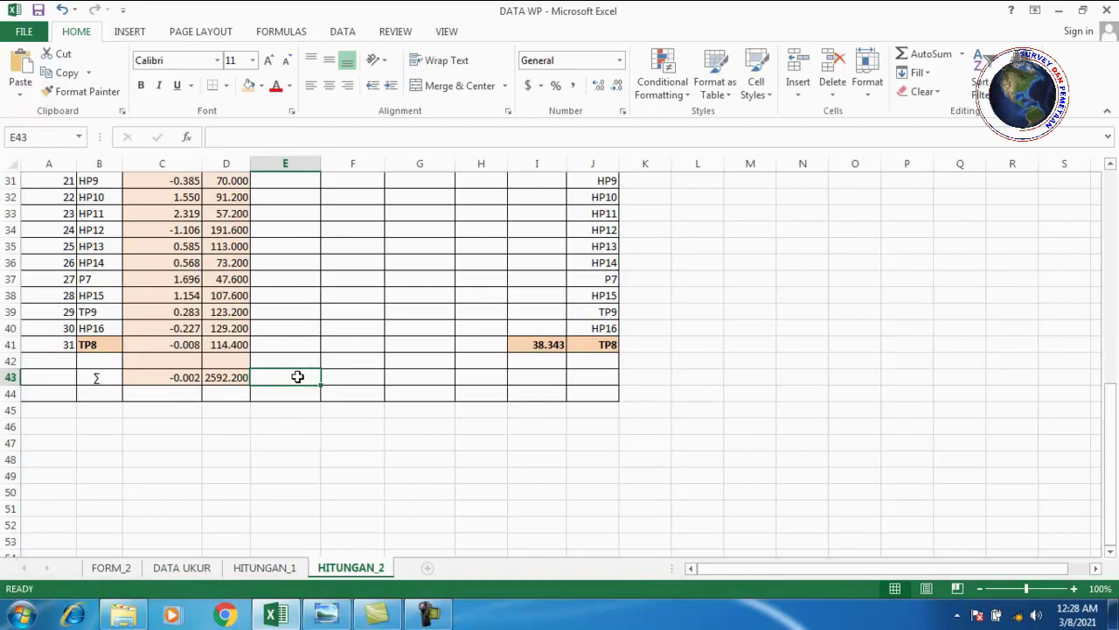
pyautogui.write('=')
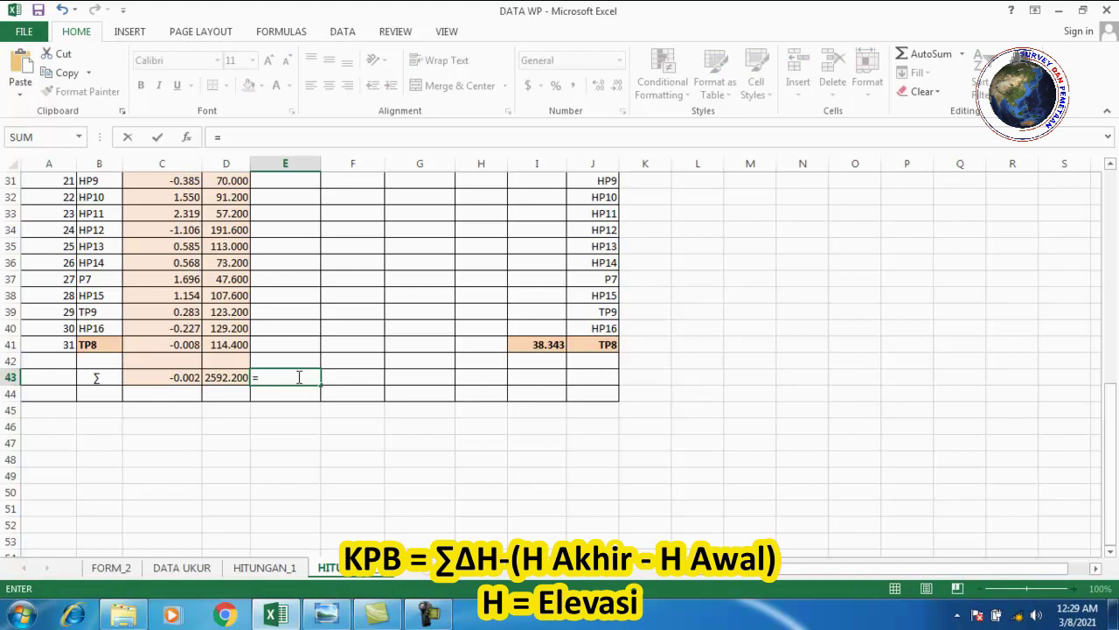
pyautogui.click(173, 378)
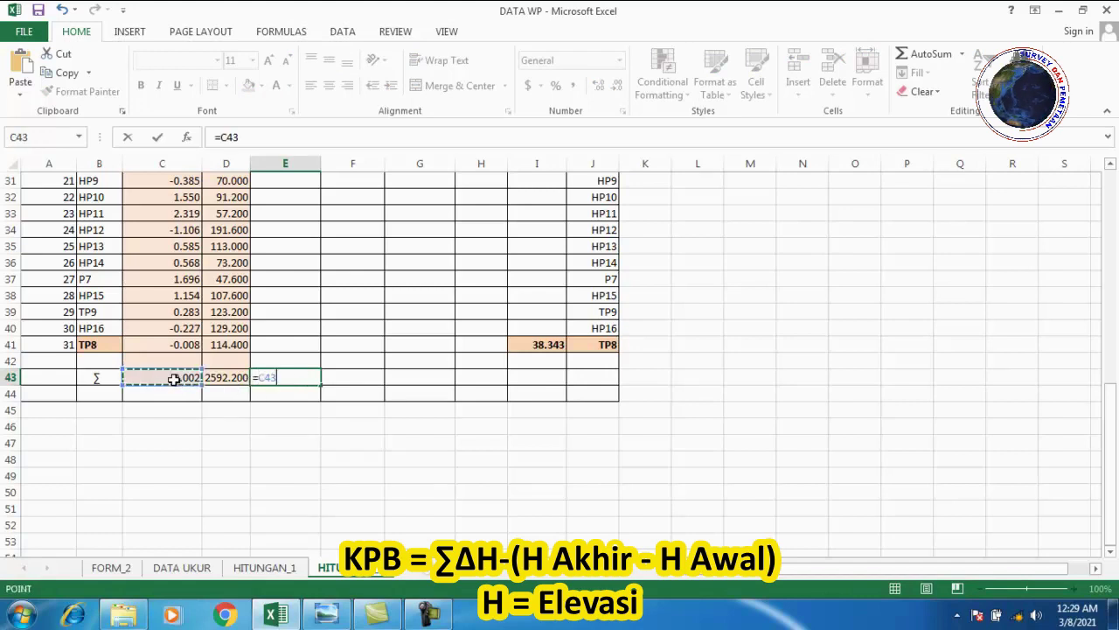
pyautogui.write('-')
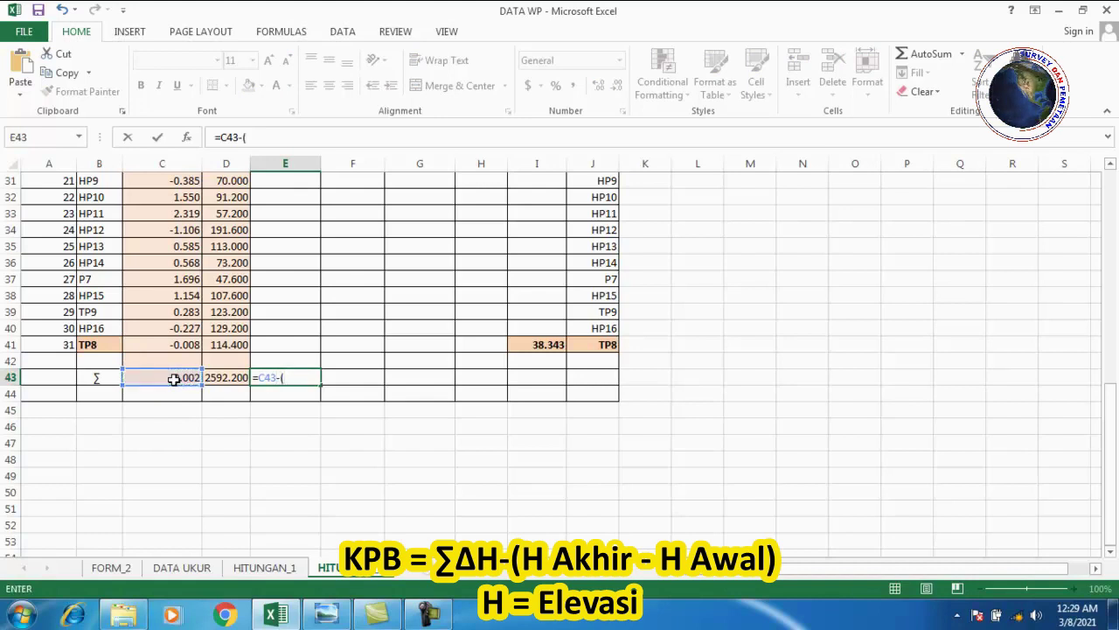
pyautogui.write('(')
pyautogui.click(543, 346)
pyautogui.write('-')
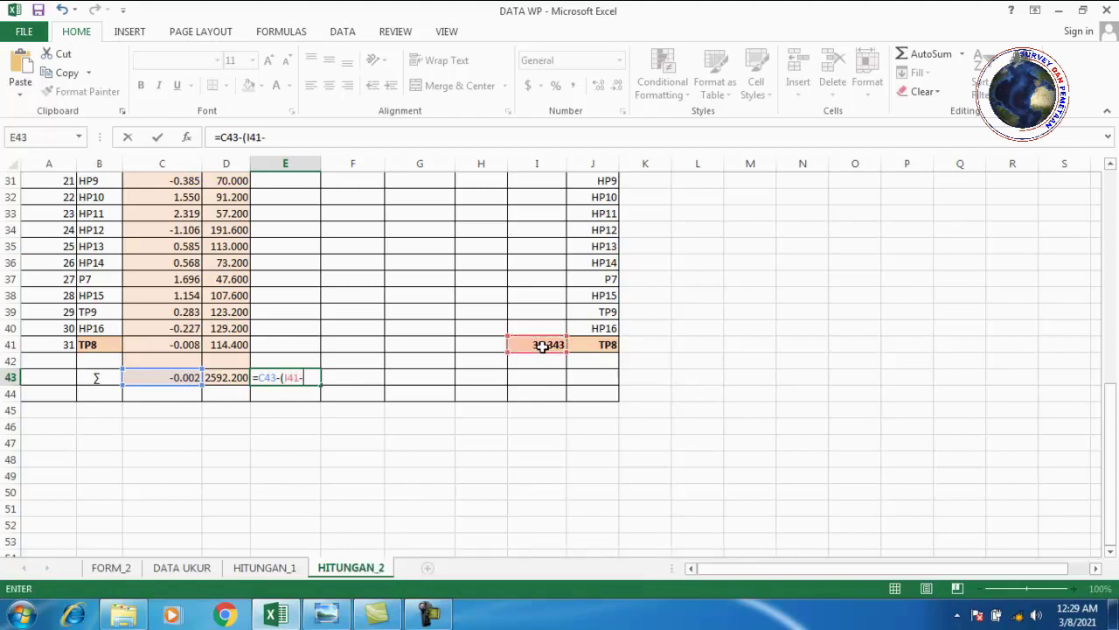
pyautogui.scroll(8, 543, 347)
pyautogui.click(543, 254)
pyautogui.write(')')
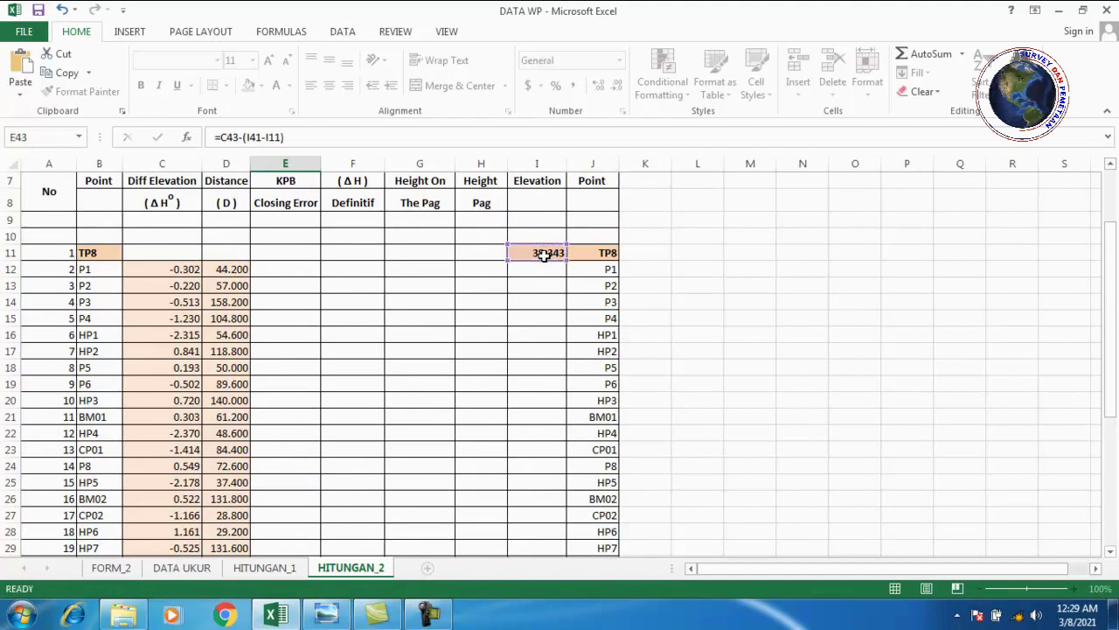
pyautogui.press('Return')
pyautogui.scroll(-3, 305, 434)
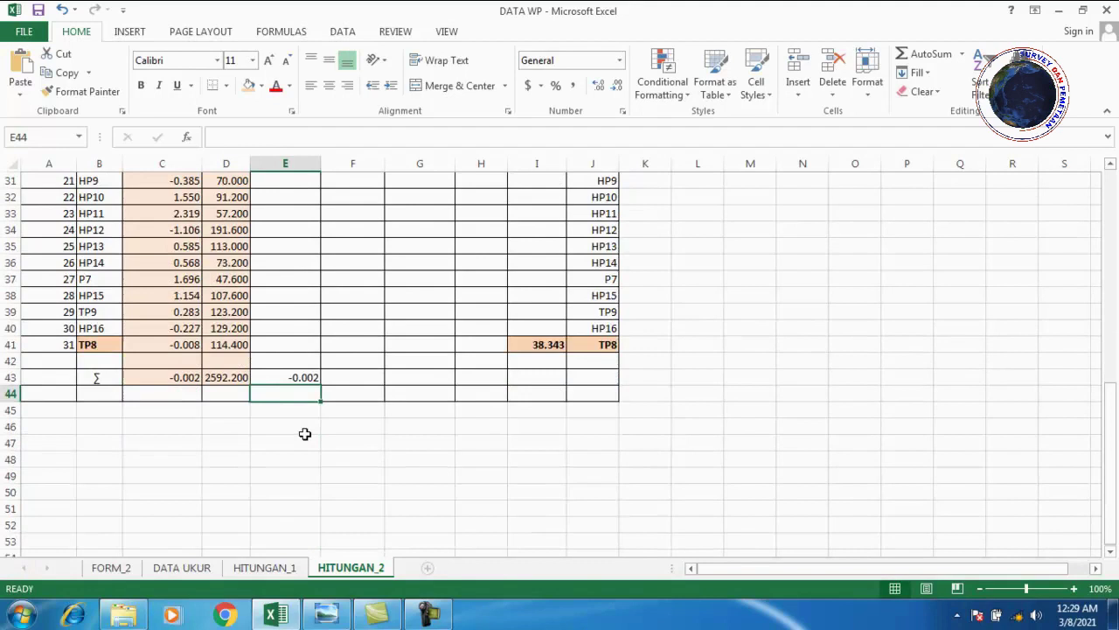
pyautogui.click(305, 379)
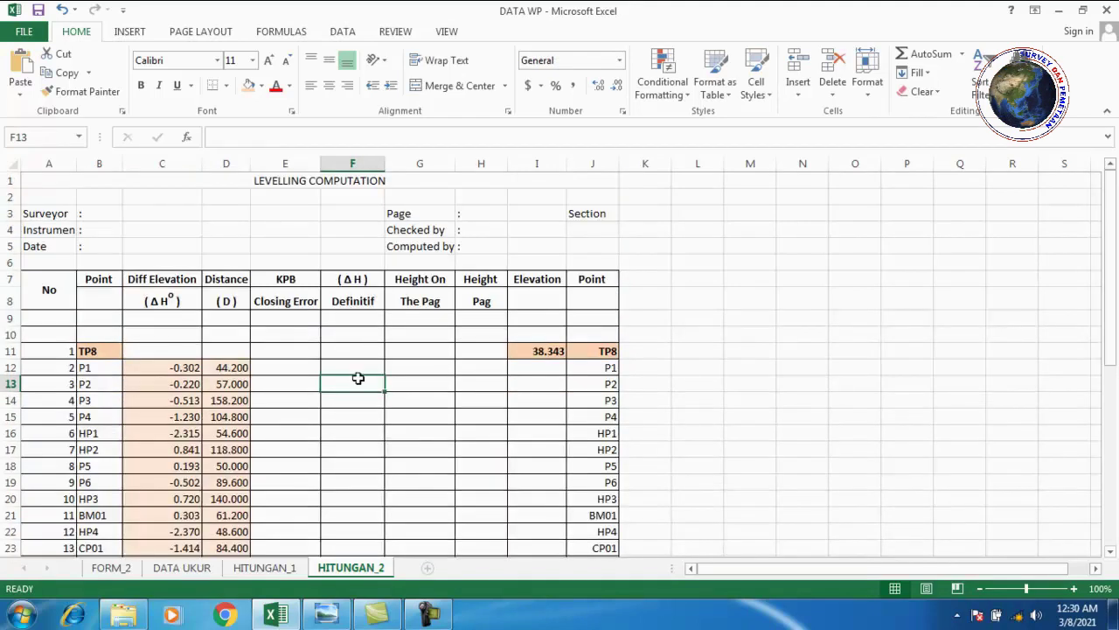
# In the Definitif column, build the P1 height difference formula =C12+(D12/D43)*(-E43) in cell F12.
pyautogui.click(349, 366)
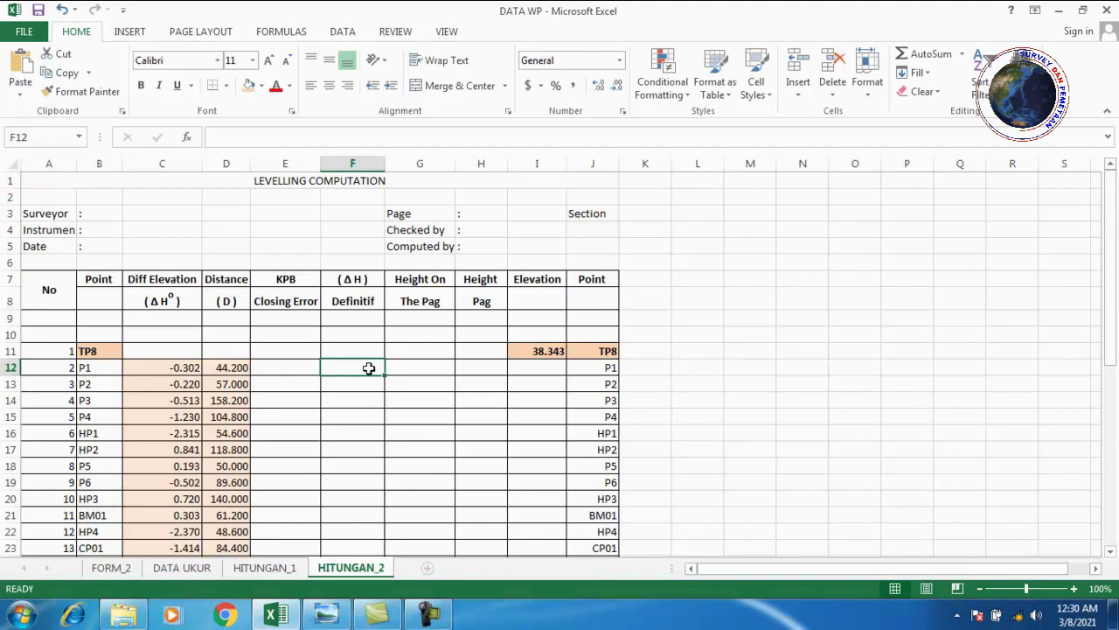
pyautogui.write('=')
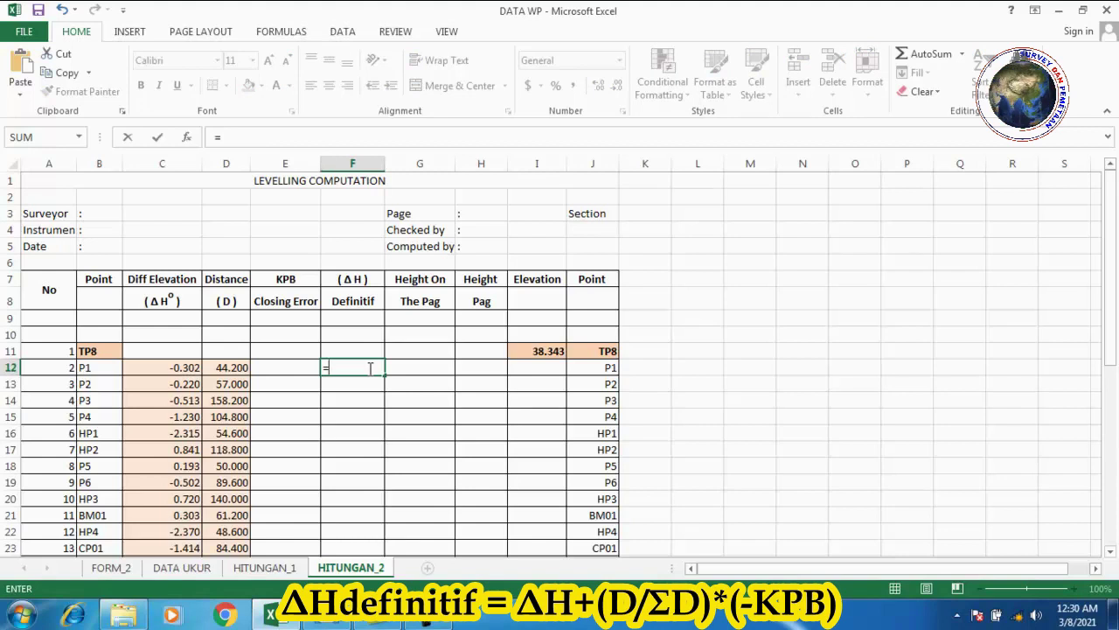
pyautogui.click(175, 368)
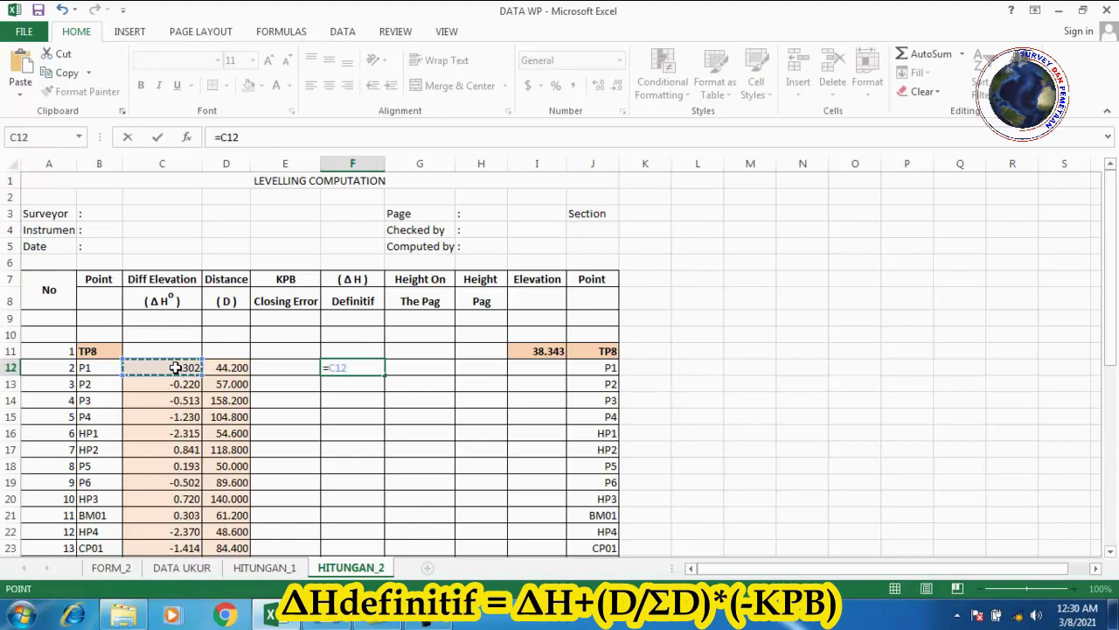
pyautogui.write('+(')
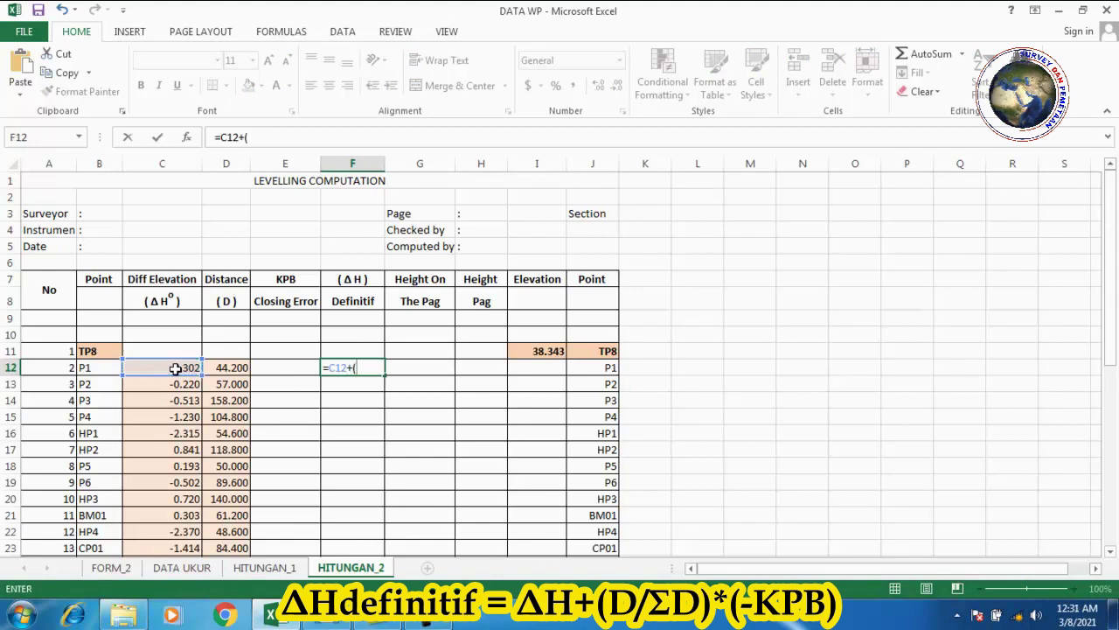
pyautogui.click(230, 365)
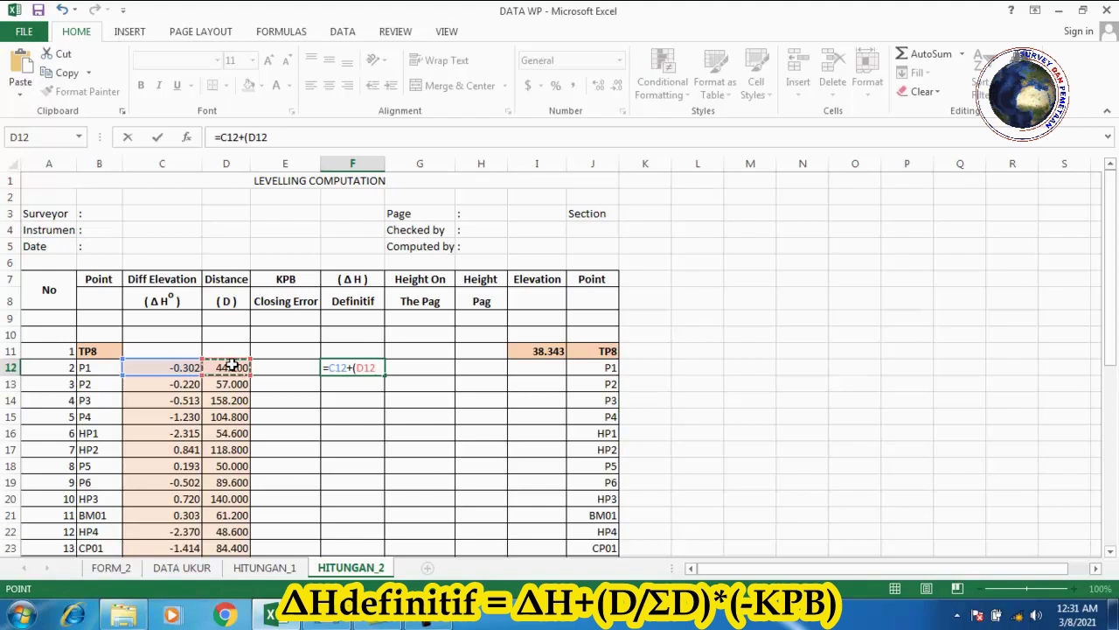
pyautogui.write('/')
pyautogui.scroll(-10, 232, 366)
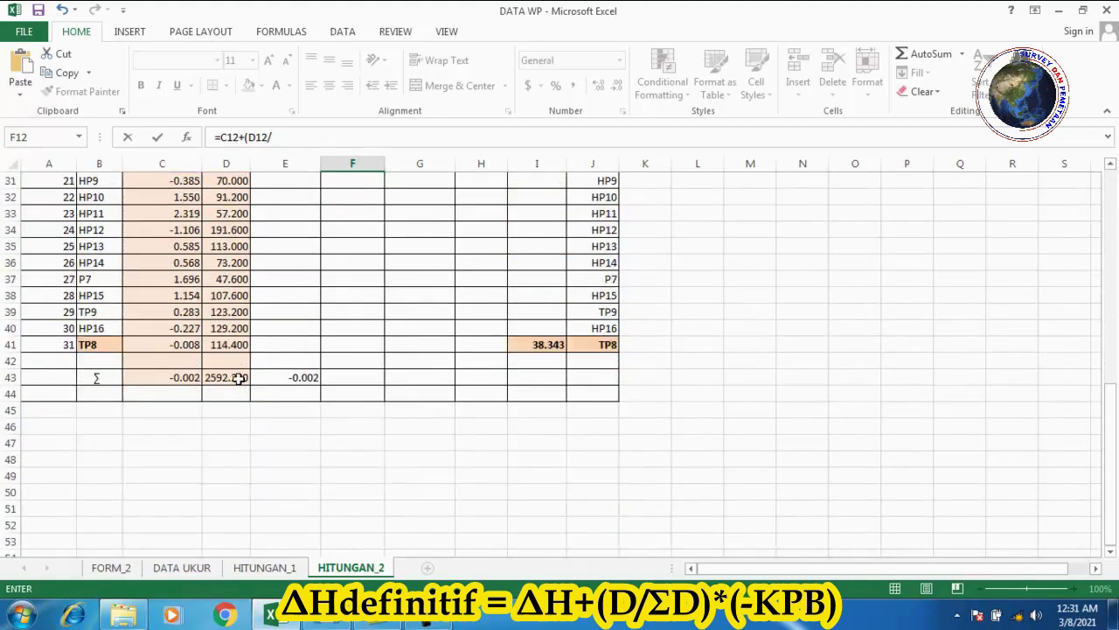
pyautogui.click(238, 378)
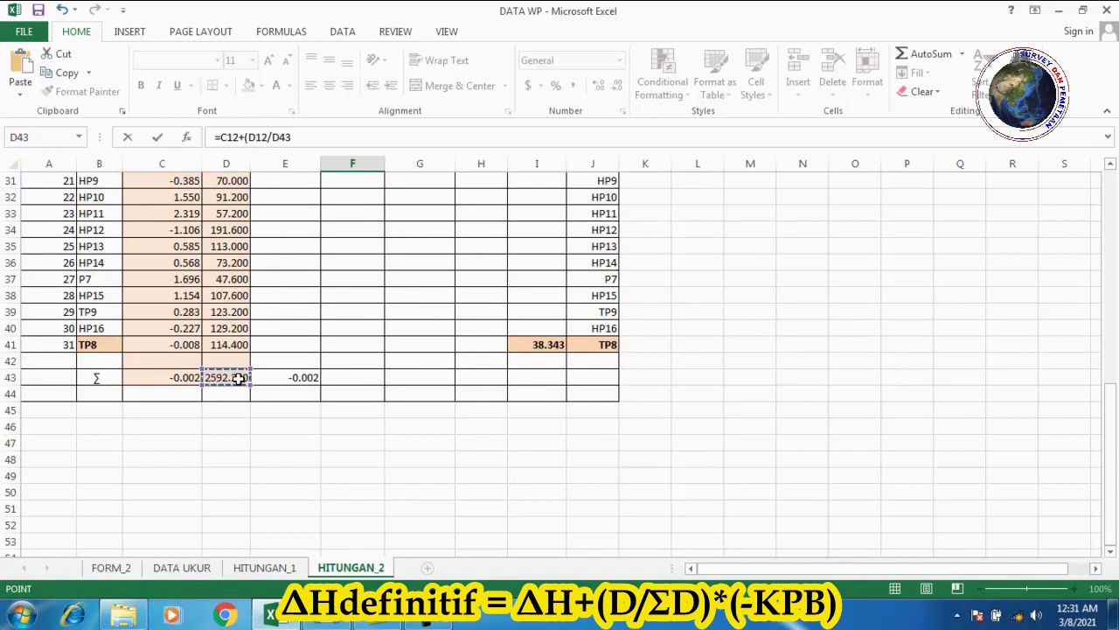
pyautogui.write(')*(-')
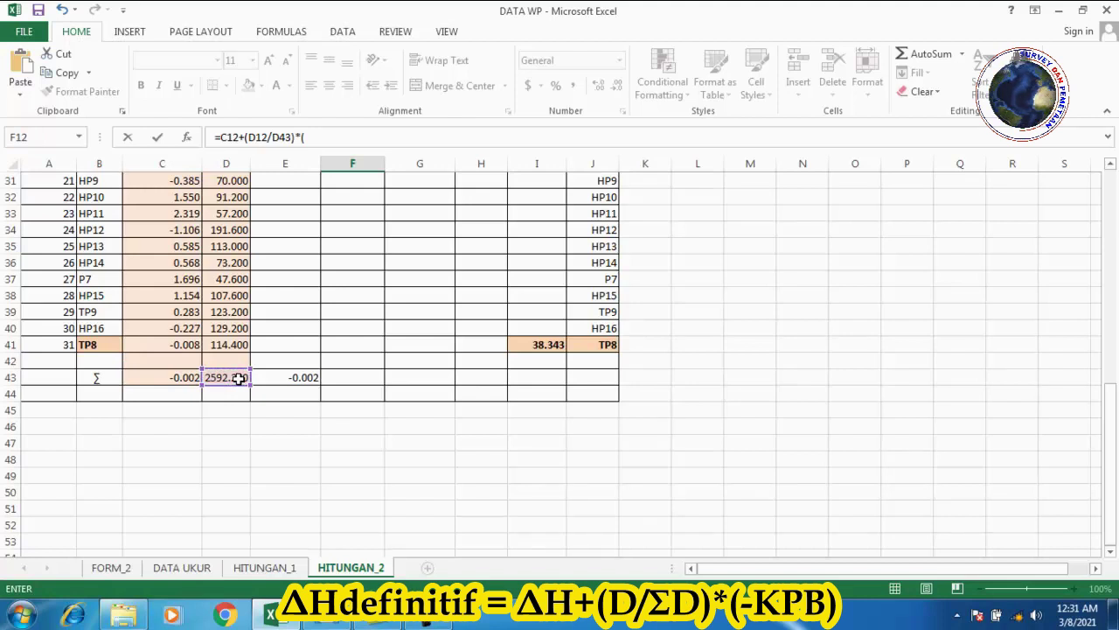
pyautogui.click(311, 377)
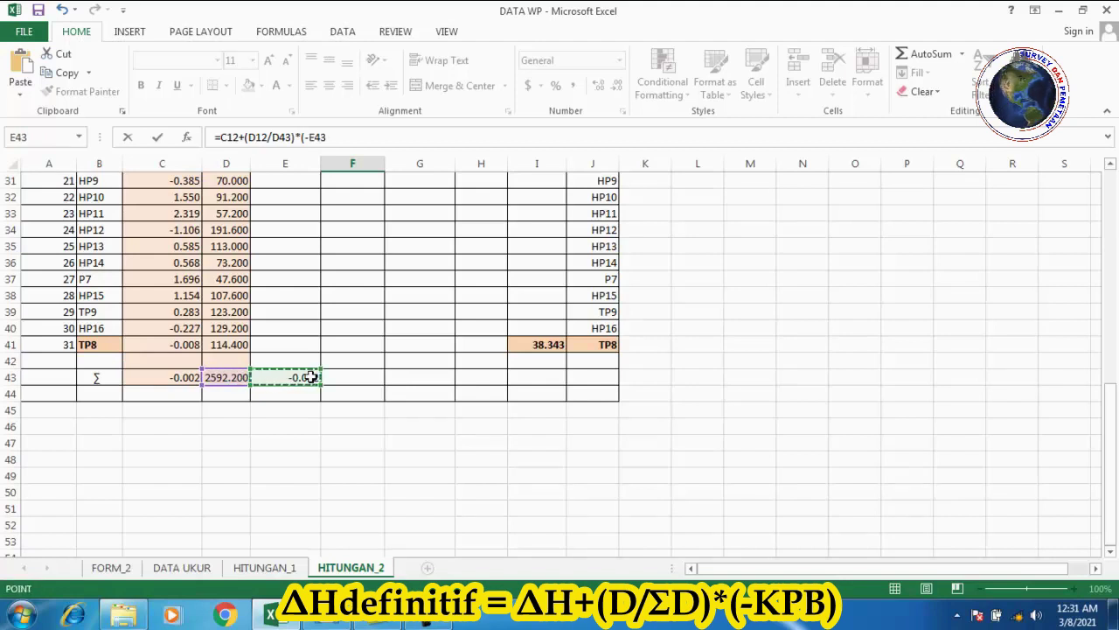
pyautogui.write(')')
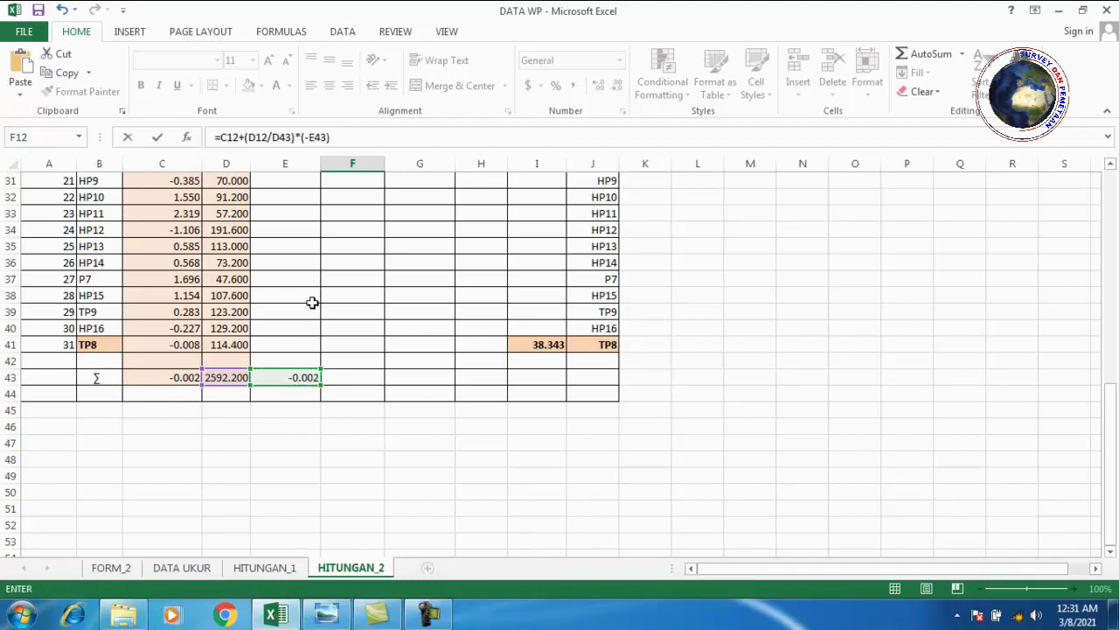
# Make the distance total and closing error references in F12 absolute, giving =C12+(D12/$D$43)*(-$E$43).
pyautogui.click(273, 138)
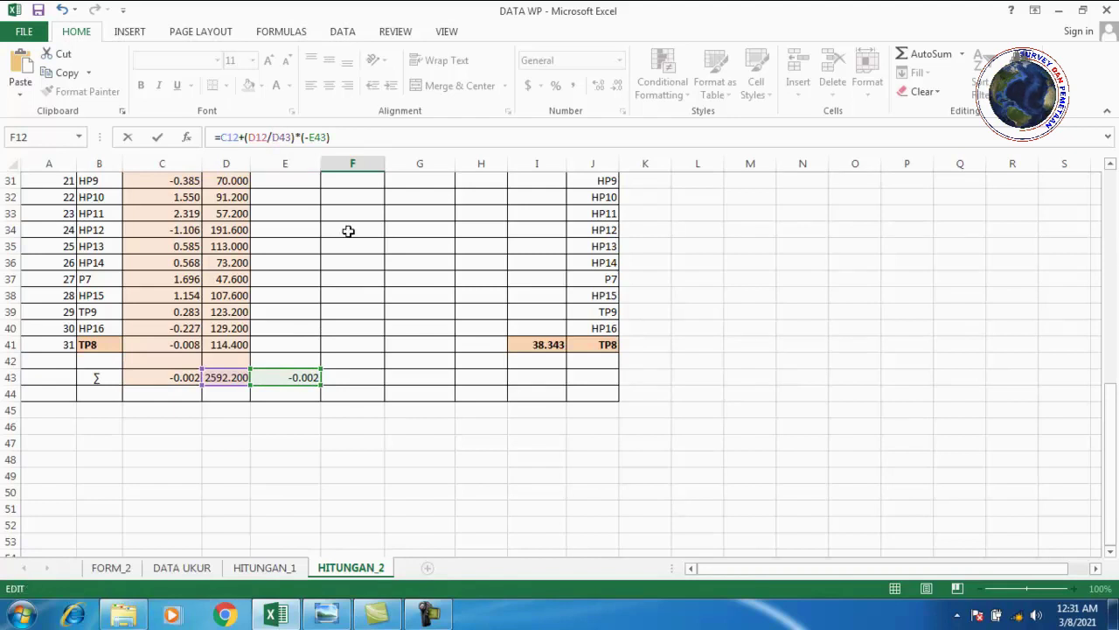
pyautogui.write('$')
pyautogui.press('Right')
pyautogui.write('$')
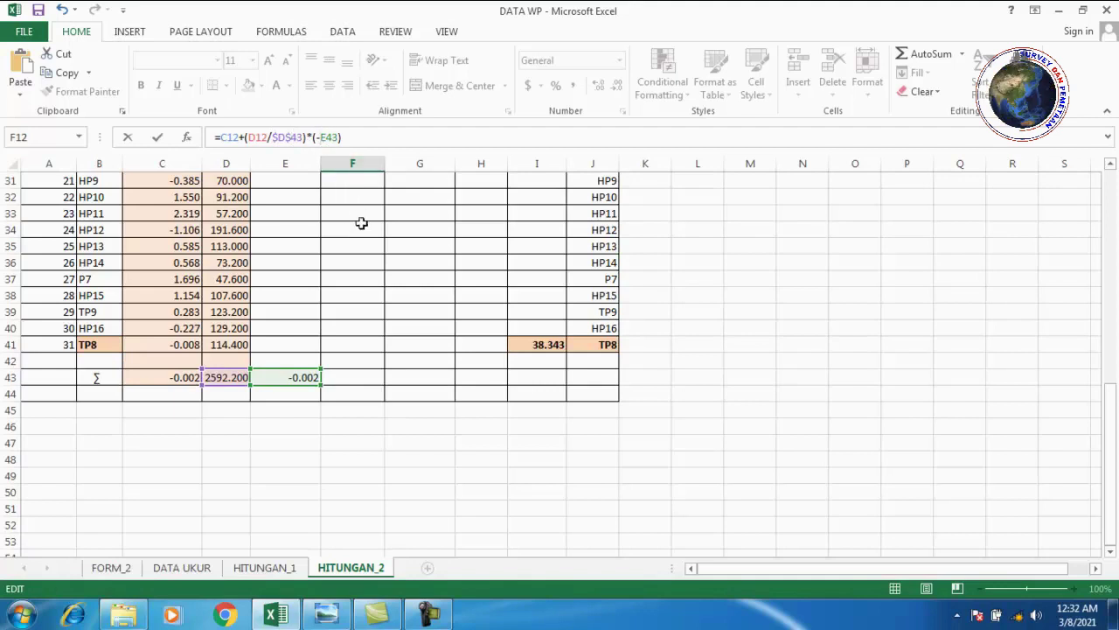
pyautogui.write('$')
pyautogui.press('Right')
pyautogui.write('$')
pyautogui.press('Return')
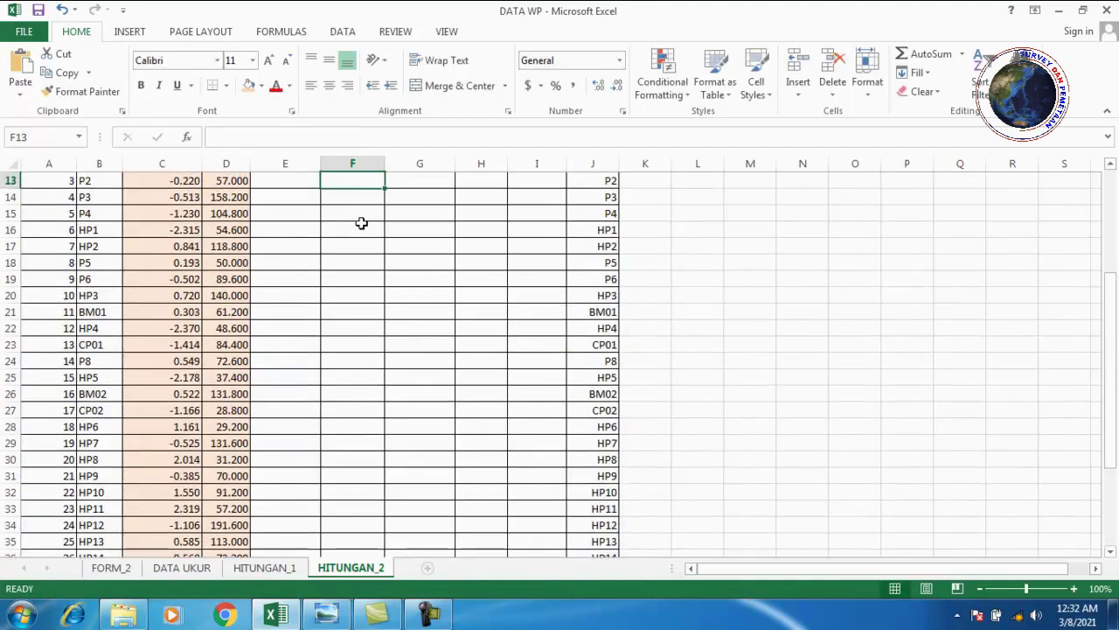
pyautogui.scroll(4, 354, 223)
pyautogui.click(372, 367)
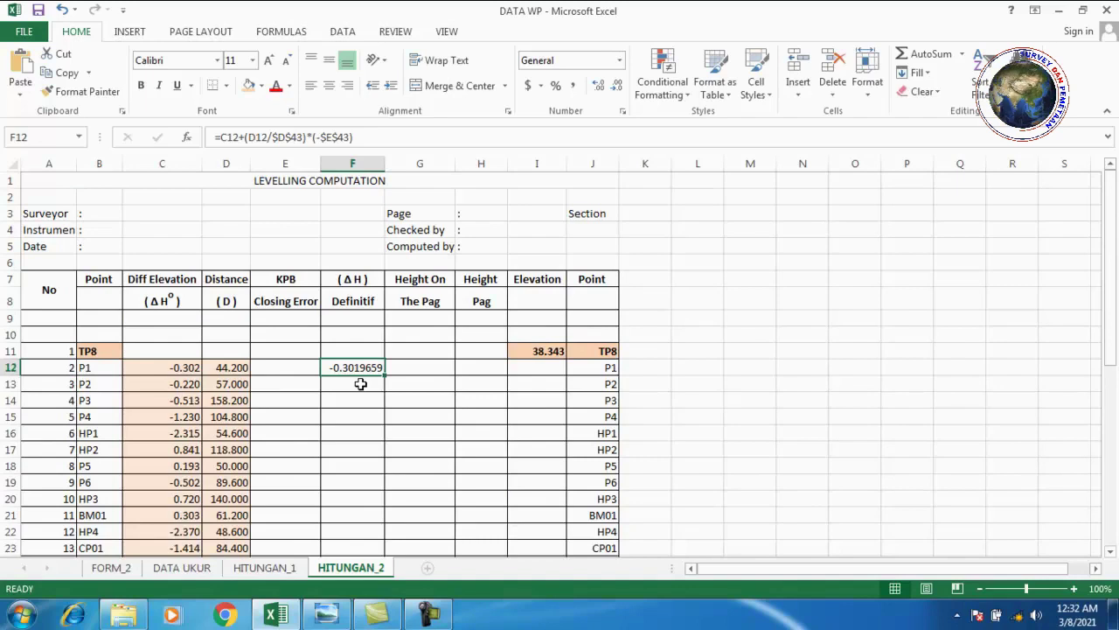
# For point P2, build the definitive height difference formula =C13+(D13/D43)*(-E43) in cell F13.
pyautogui.click(360, 384)
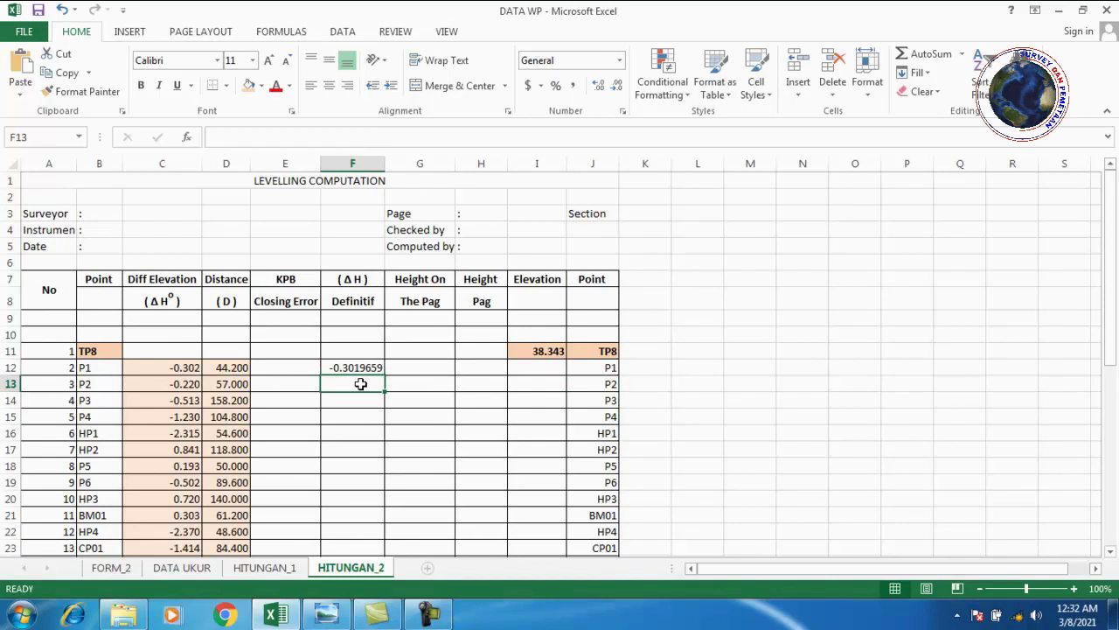
pyautogui.write('=')
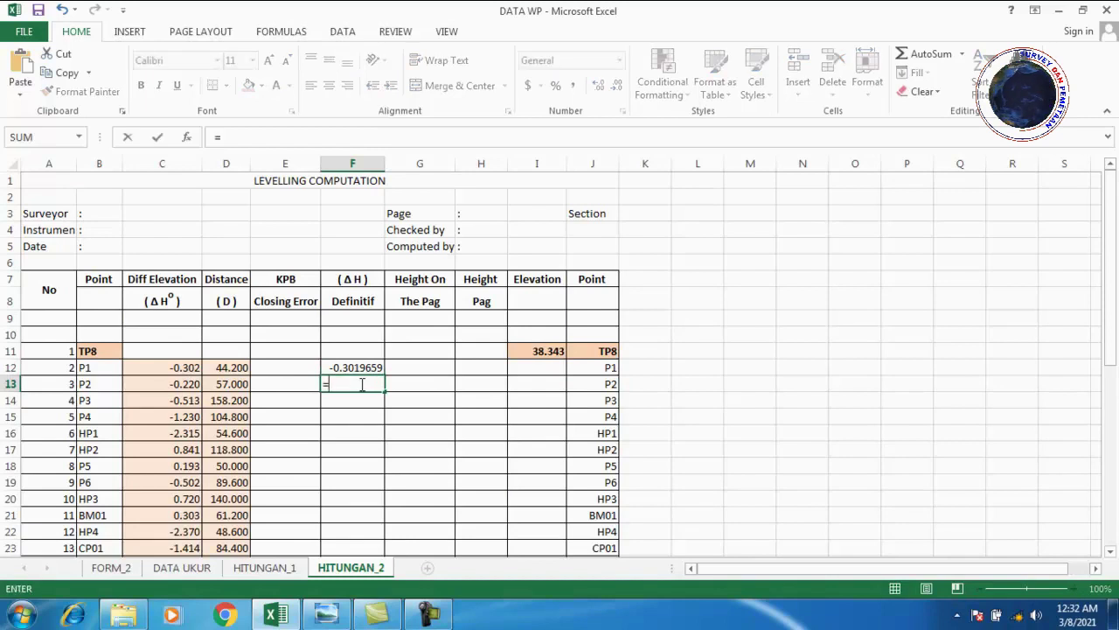
pyautogui.click(182, 383)
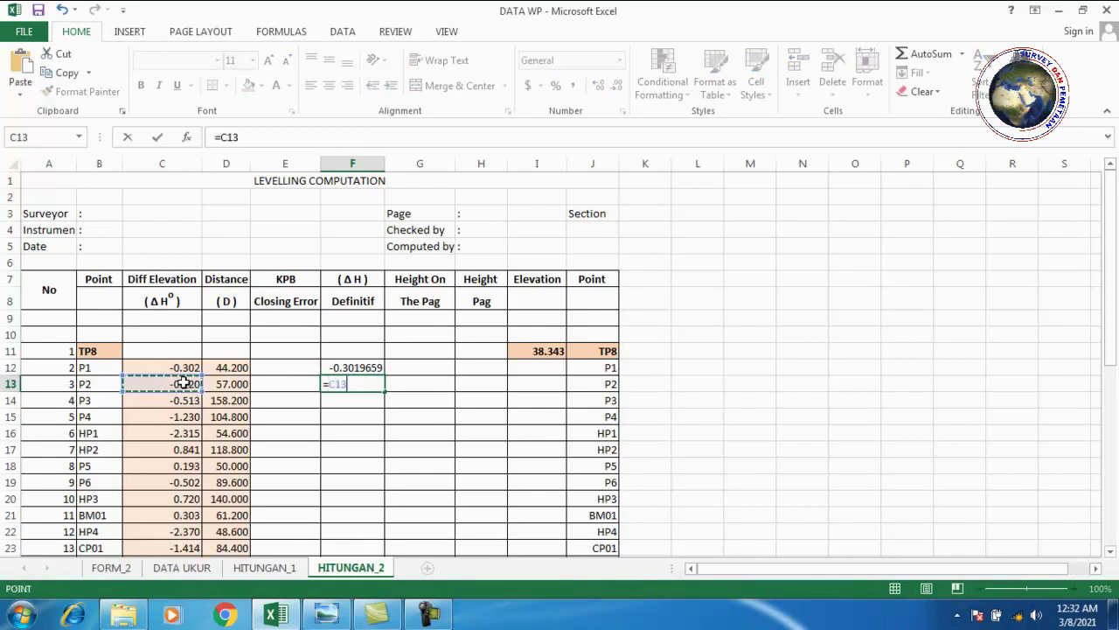
pyautogui.write('+(')
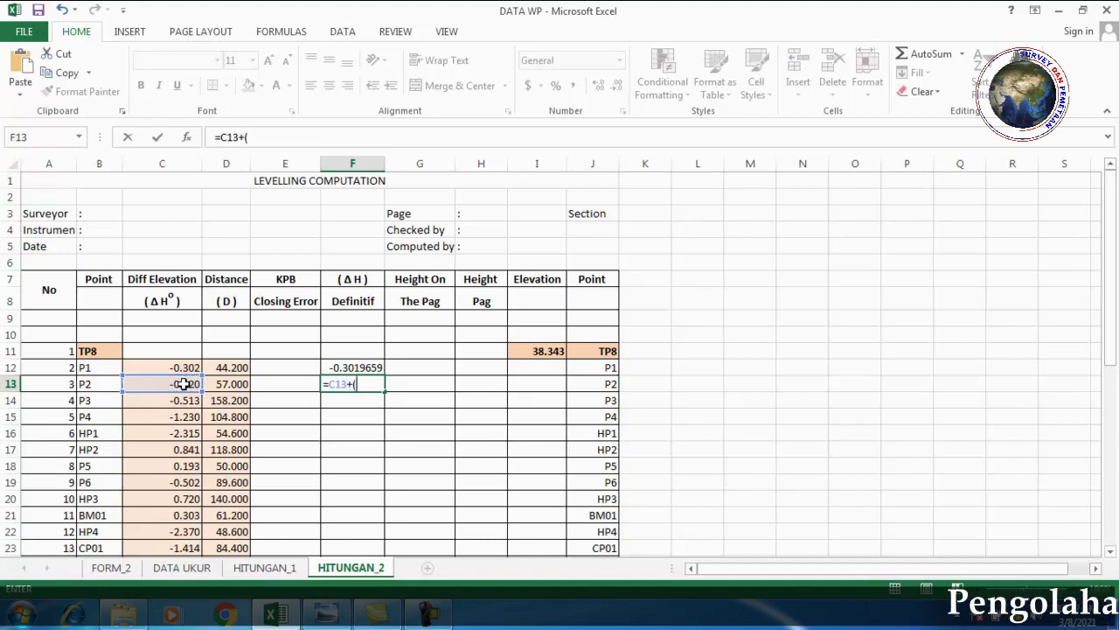
pyautogui.click(239, 385)
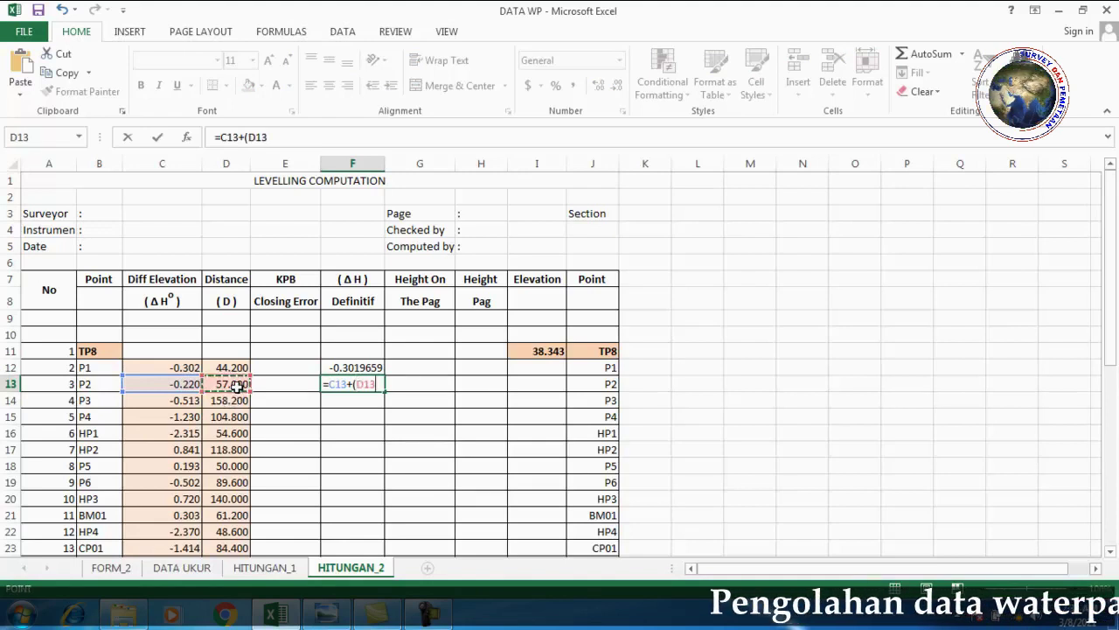
pyautogui.write('/')
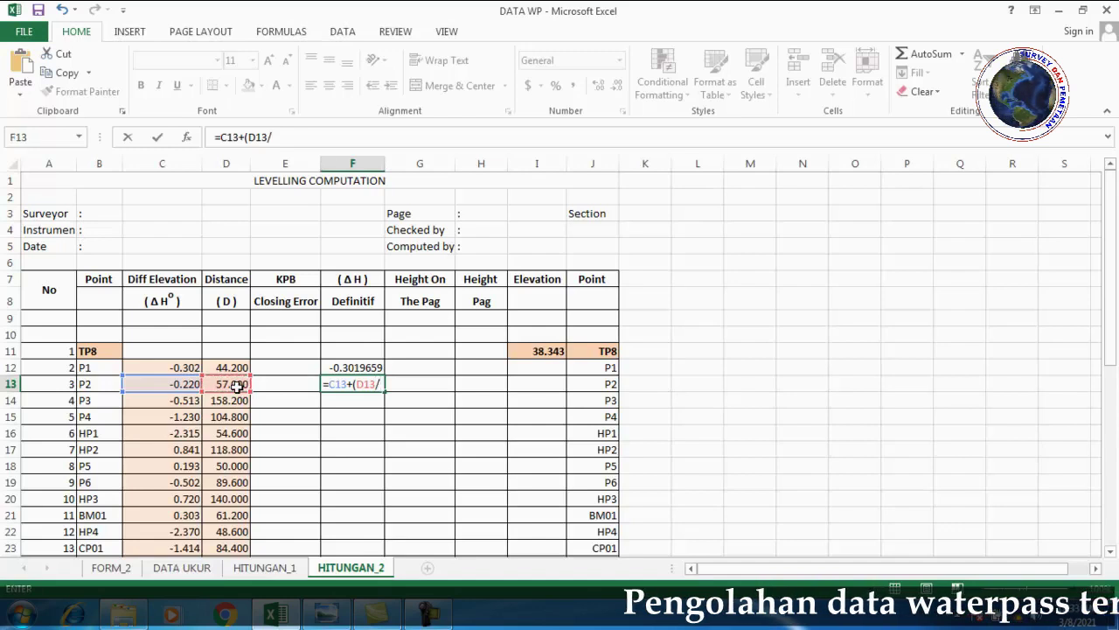
pyautogui.scroll(-8, 237, 386)
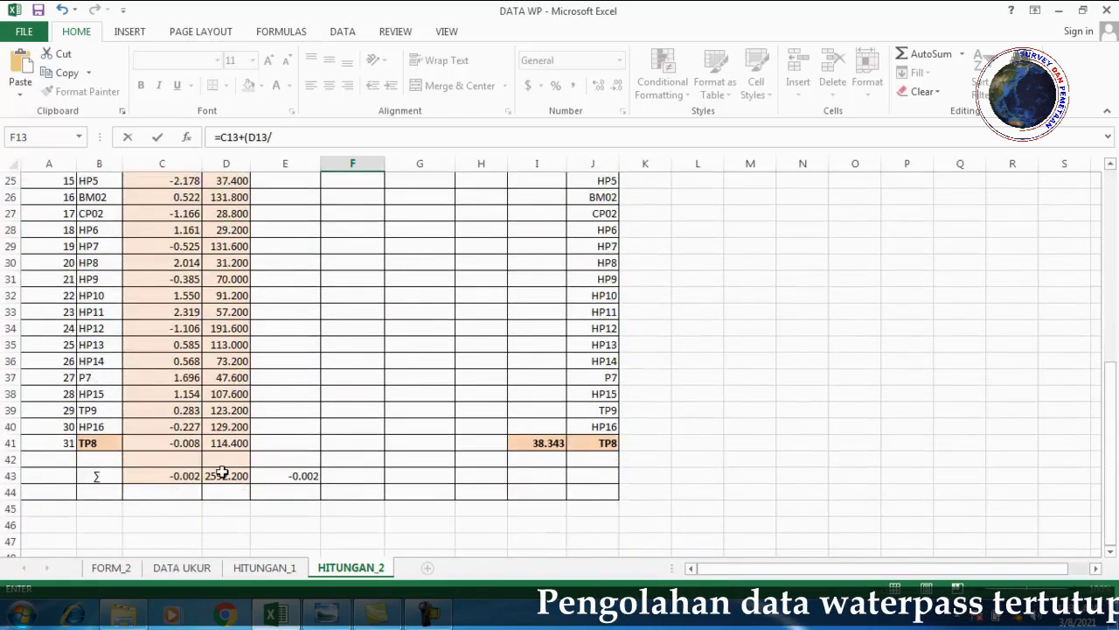
pyautogui.click(226, 476)
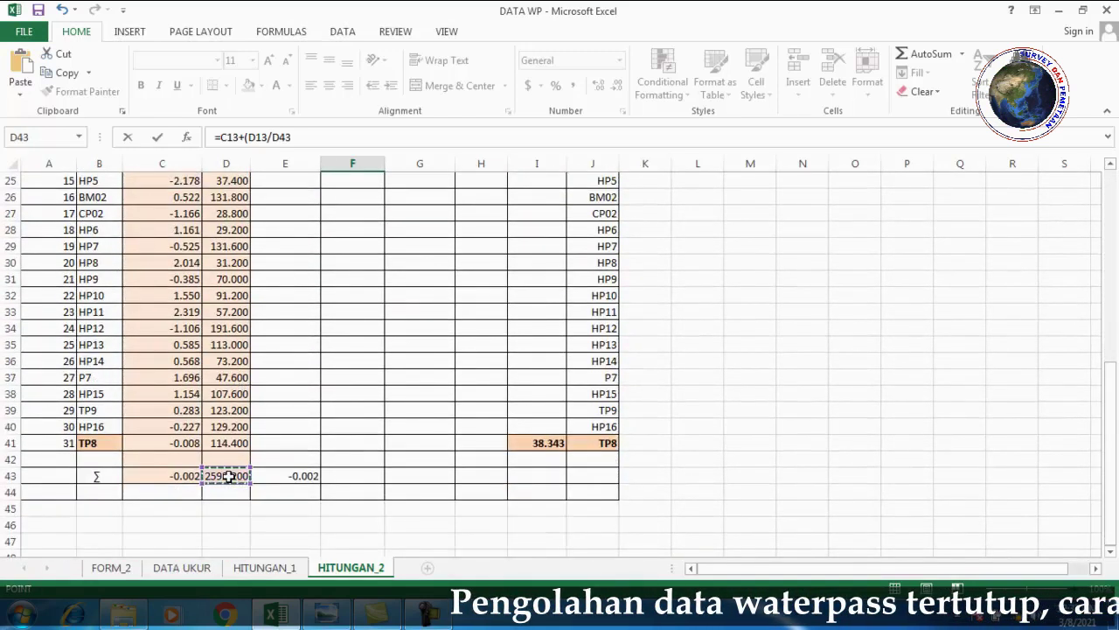
pyautogui.write(')*')
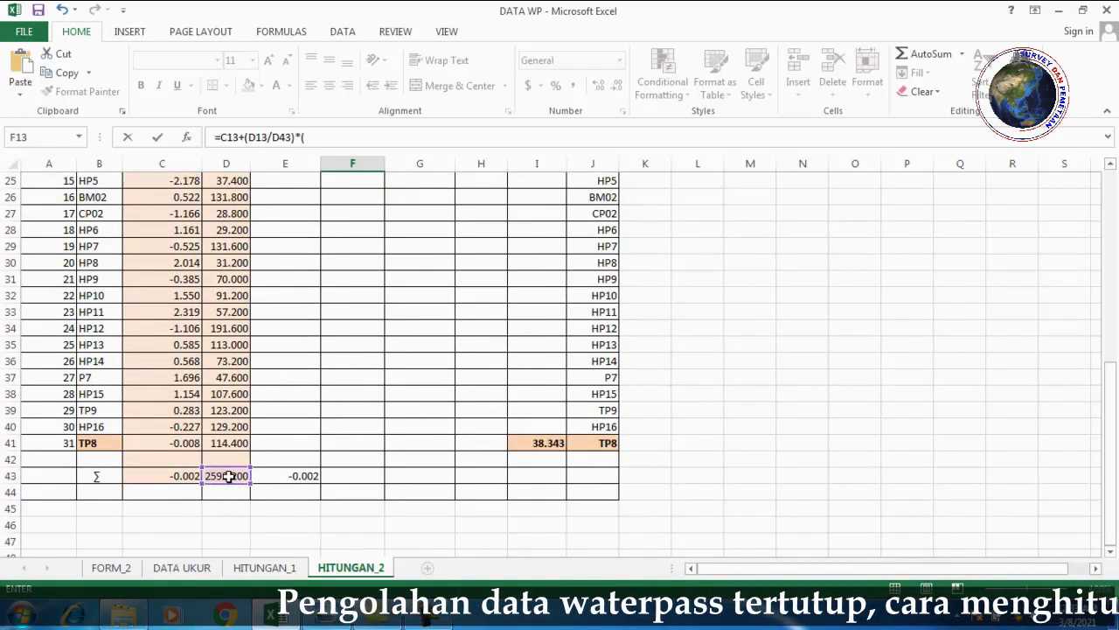
pyautogui.write('(-')
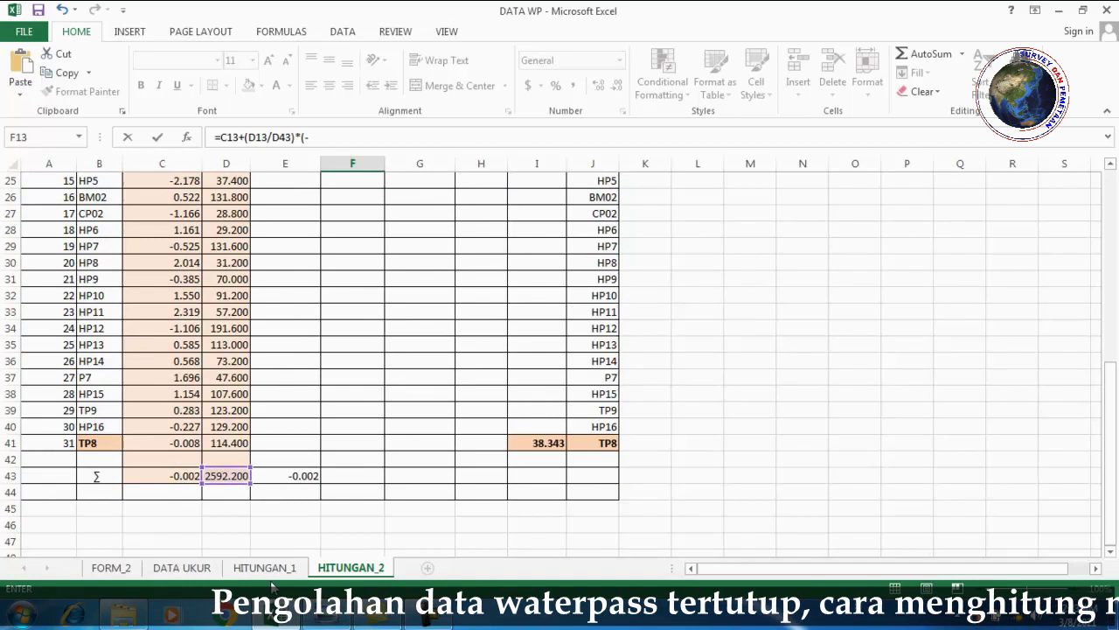
pyautogui.click(305, 476)
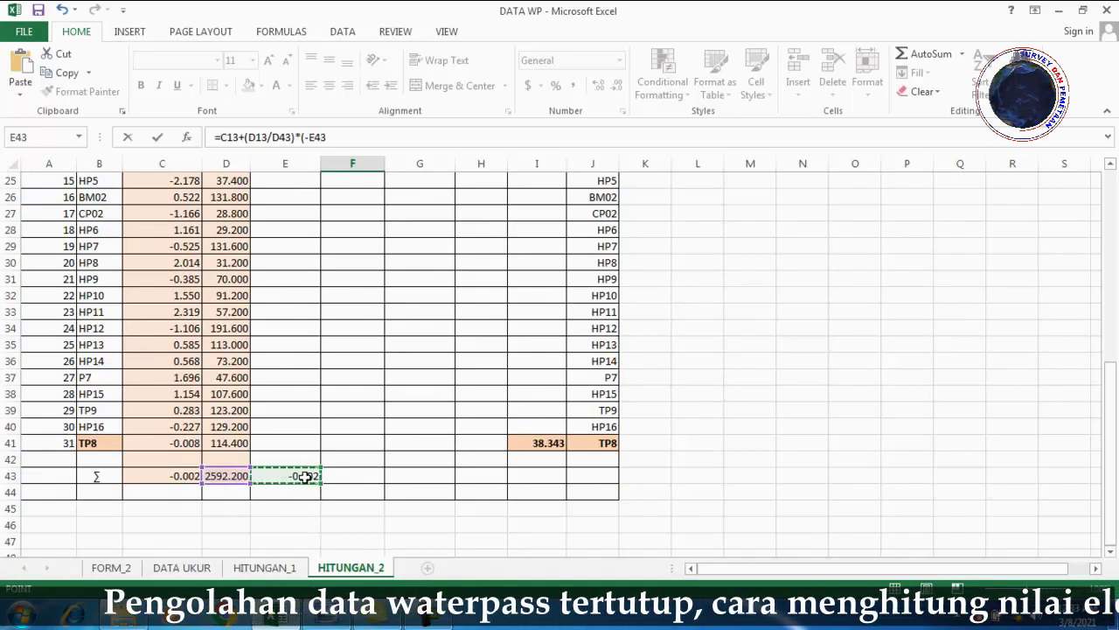
pyautogui.write(')')
# Lock the D43 and E43 references in the F13 formula so it reads =C13+(D13/$D$43)*(-$E$43).
pyautogui.scroll(8, 338, 406)
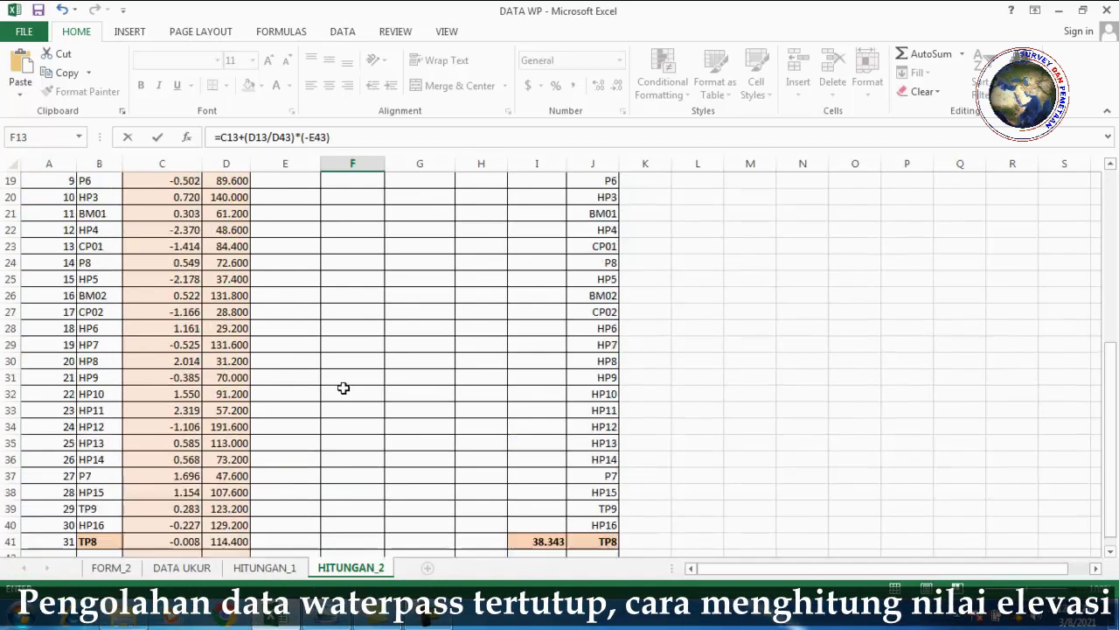
pyautogui.click(272, 137)
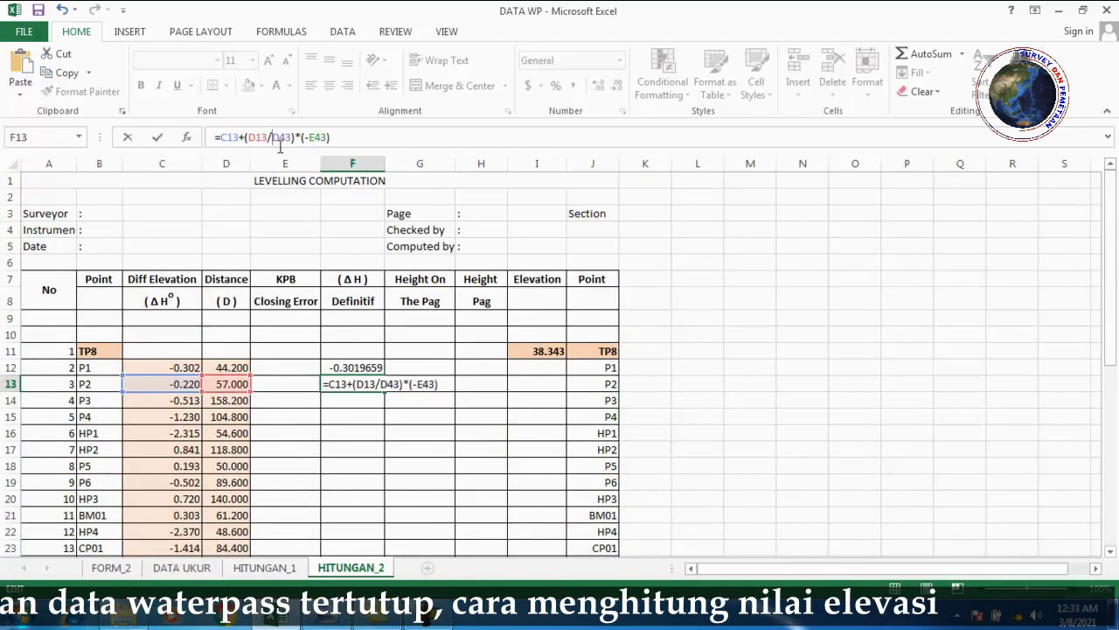
pyautogui.write('$D')
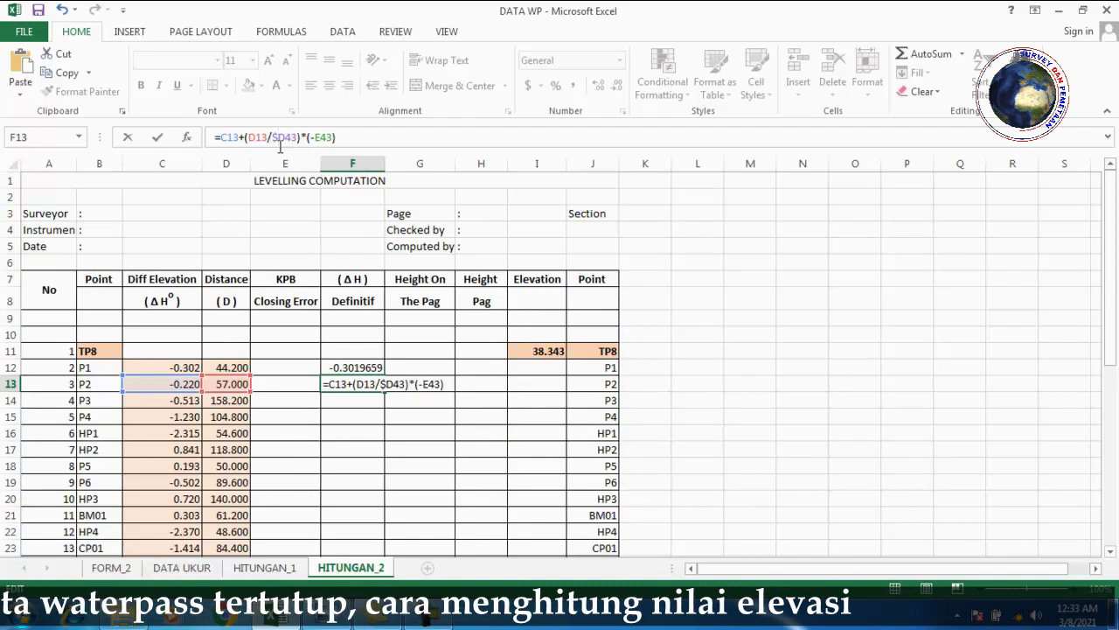
pyautogui.write('$')
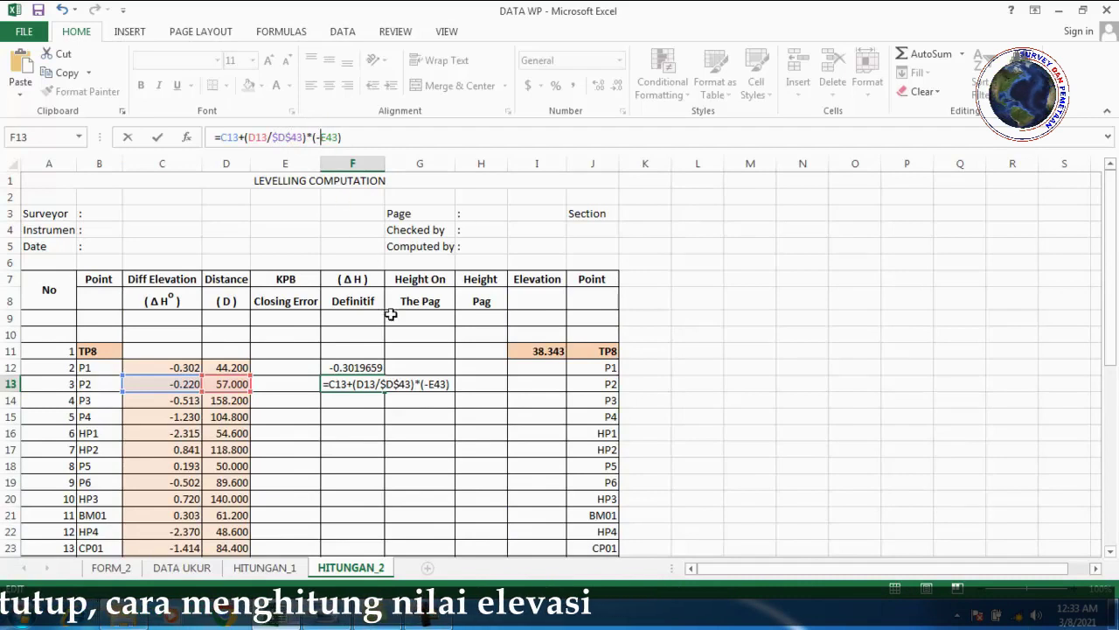
pyautogui.write('$D')
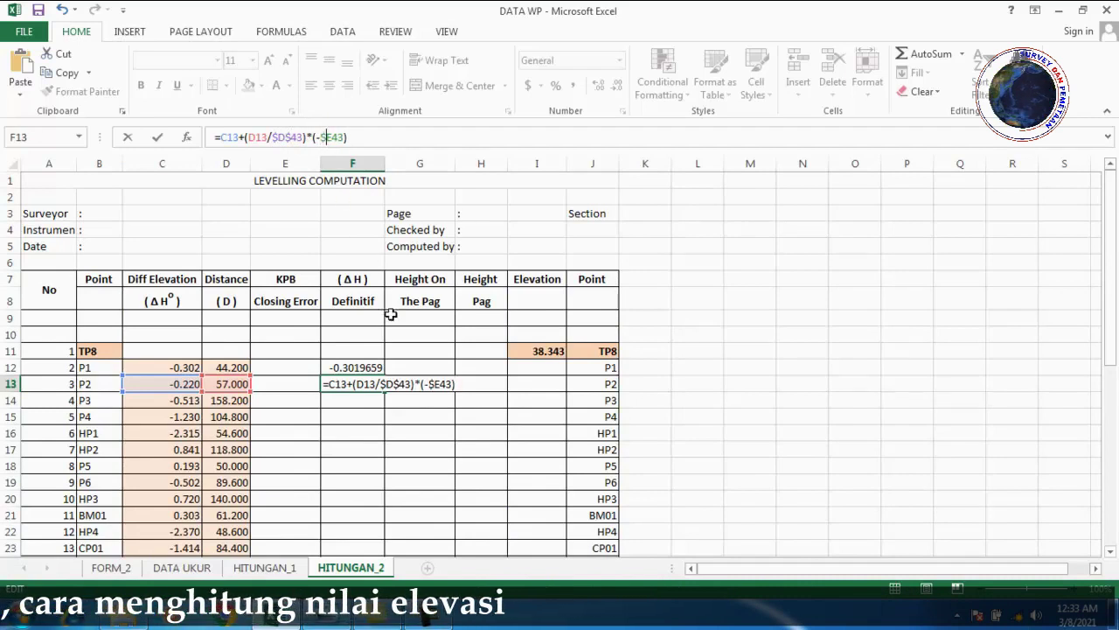
pyautogui.write('$')
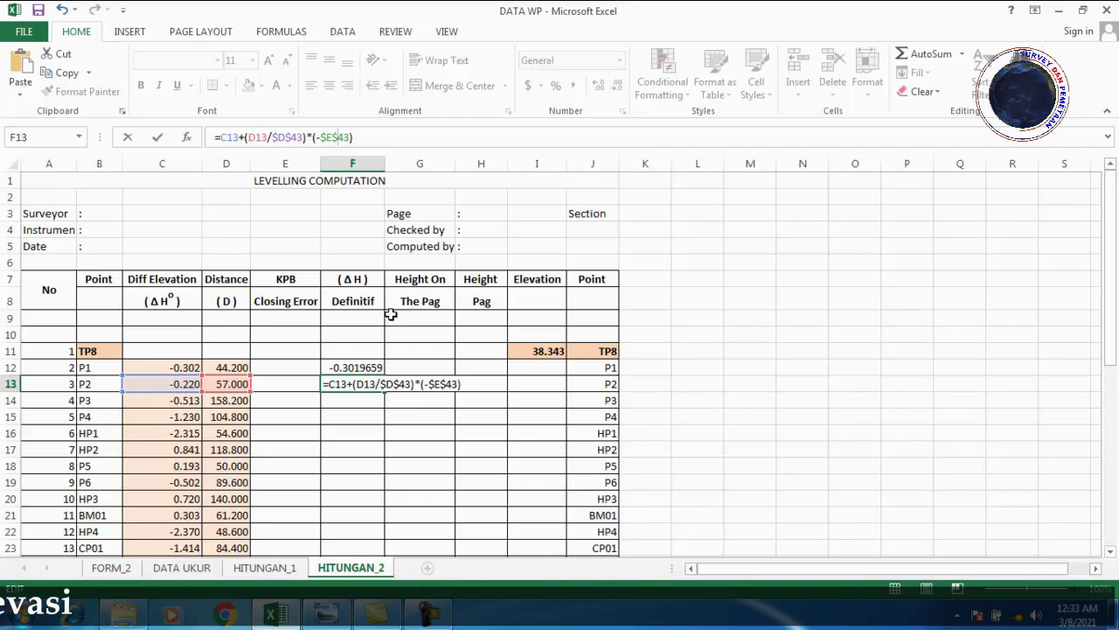
pyautogui.press('Return')
# Copy the P2 definitive height difference formula from F13 down through all remaining points in F14:F41.
pyautogui.scroll(-1, 384, 332)
pyautogui.click(368, 356)
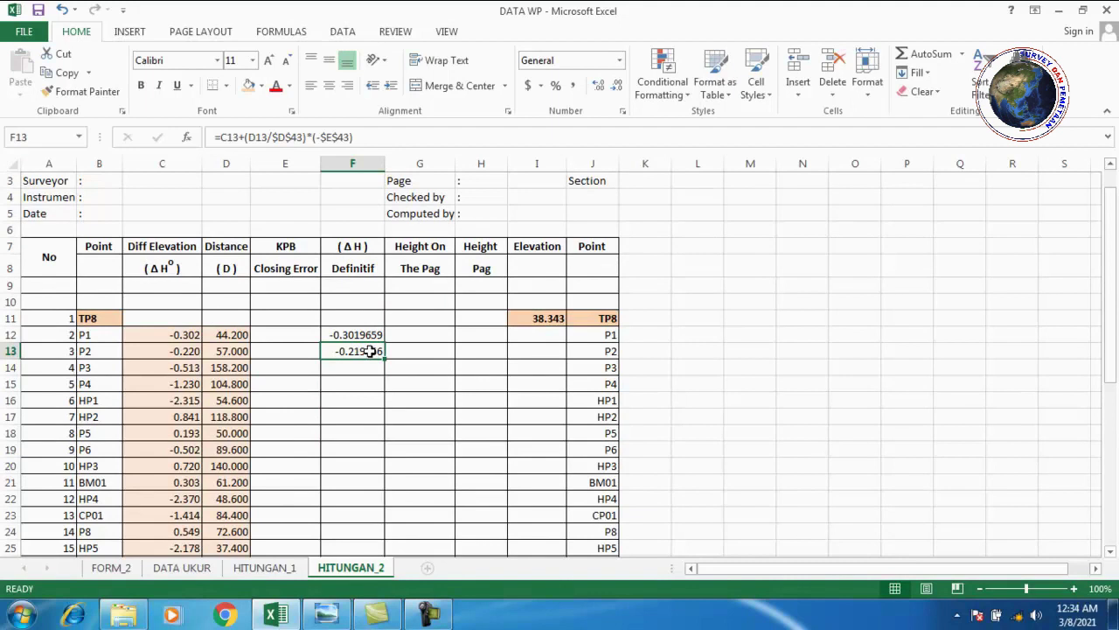
pyautogui.rightClick(371, 351)
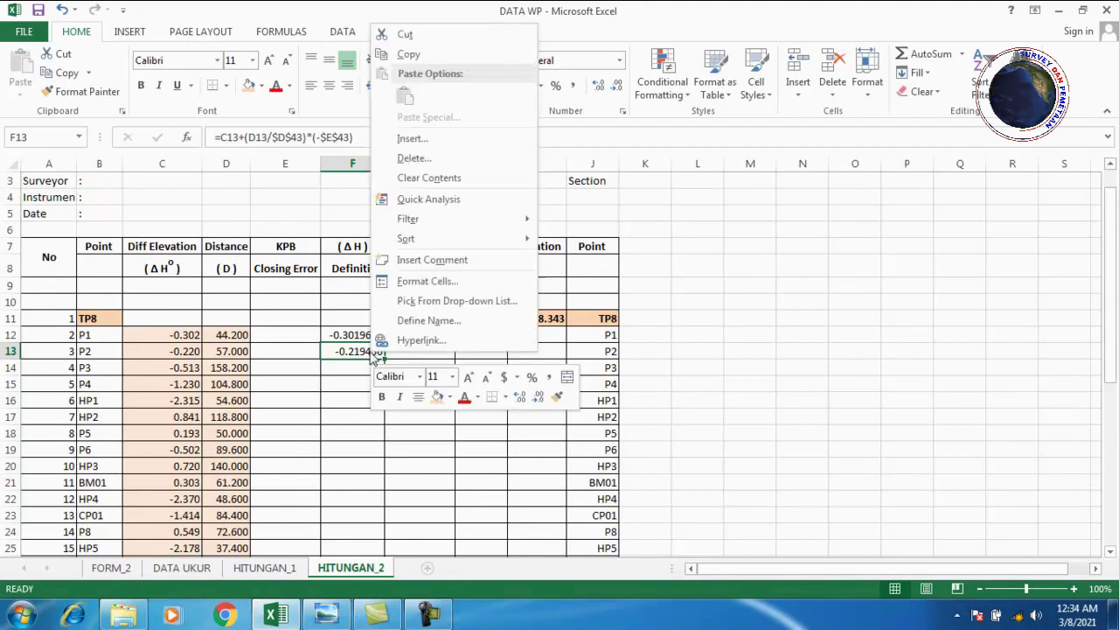
pyautogui.click(407, 56)
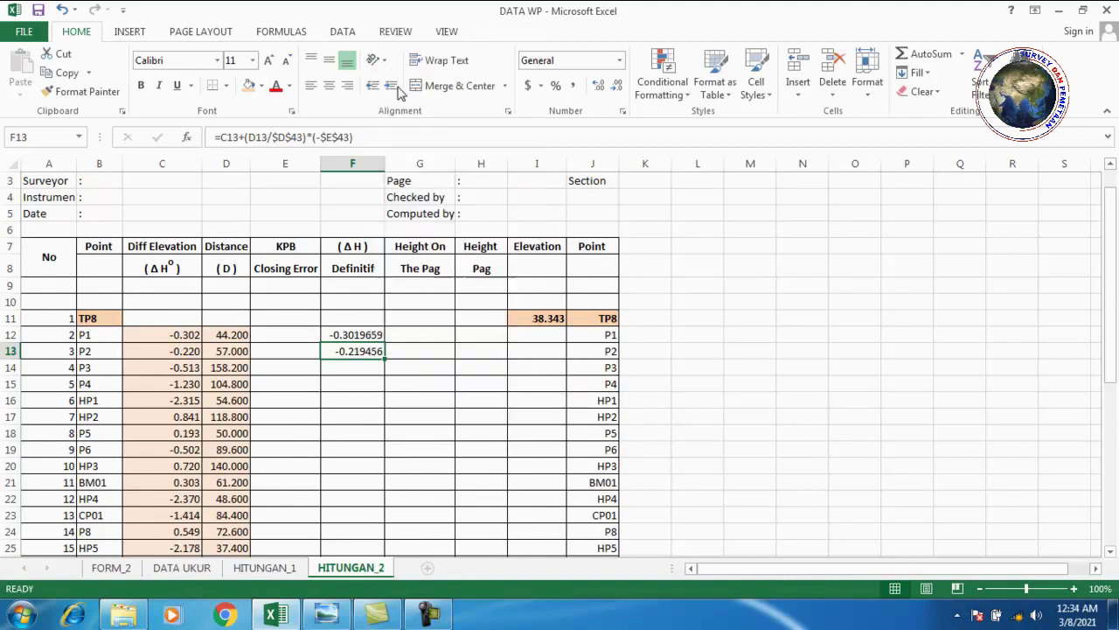
pyautogui.scroll(-3, 352, 268)
pyautogui.click(364, 218)
pyautogui.moveTo(364, 218); pyautogui.dragTo(358, 309)
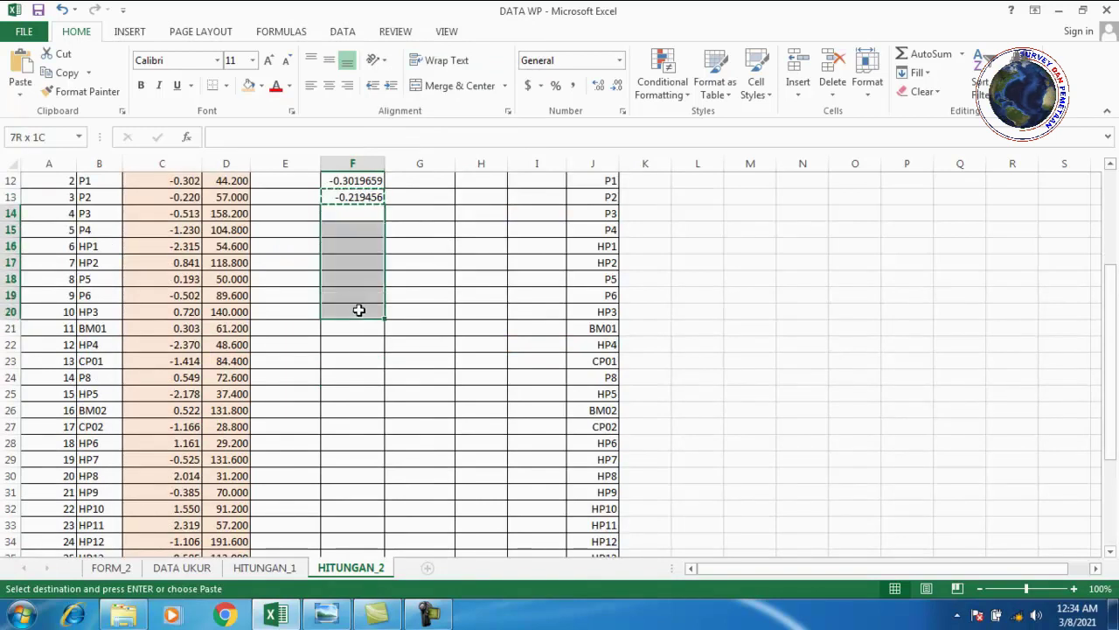
pyautogui.scroll(-6, 357, 313)
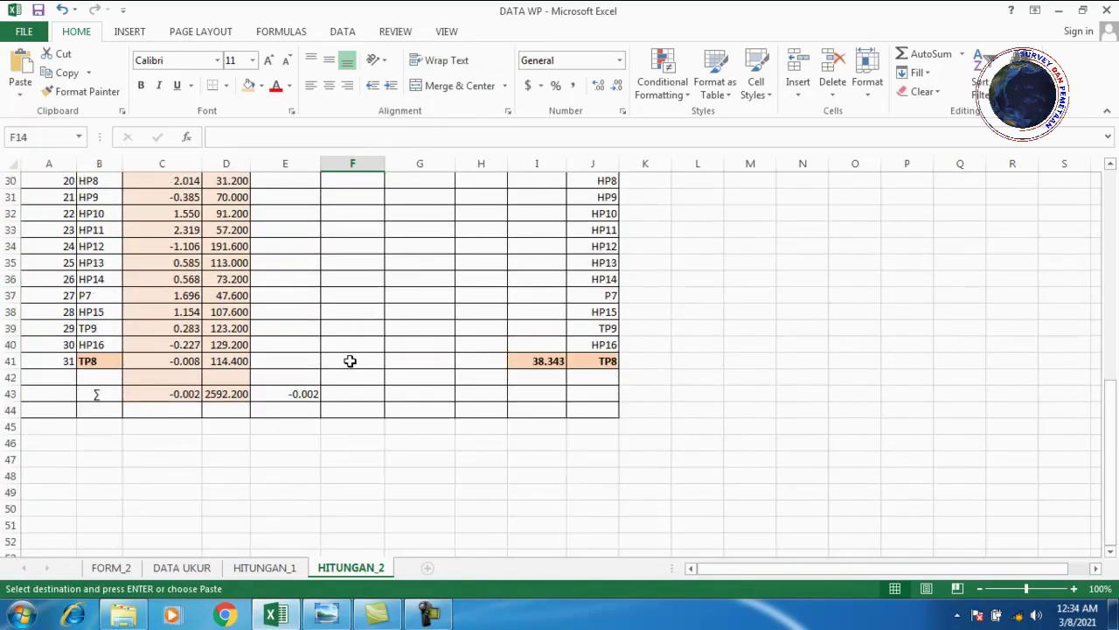
pyautogui.keyDown('shift'); pyautogui.click(350, 356); pyautogui.keyUp('shift')
pyautogui.rightClick(350, 234)
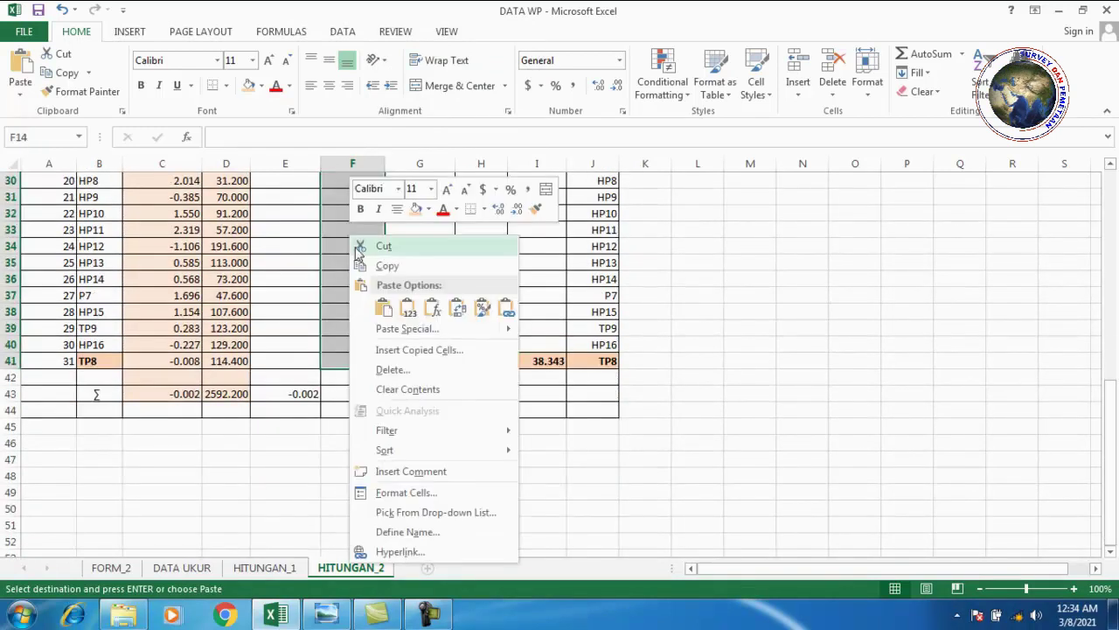
pyautogui.click(382, 308)
pyautogui.scroll(10, 388, 330)
pyautogui.scroll(-5, 392, 350)
pyautogui.scroll(-4, 353, 372)
pyautogui.click(367, 413)
pyautogui.press('Escape')
# Total the definitive height differences in the sum row by entering =SUM(F12:F41) in cell F43.
pyautogui.click(358, 440)
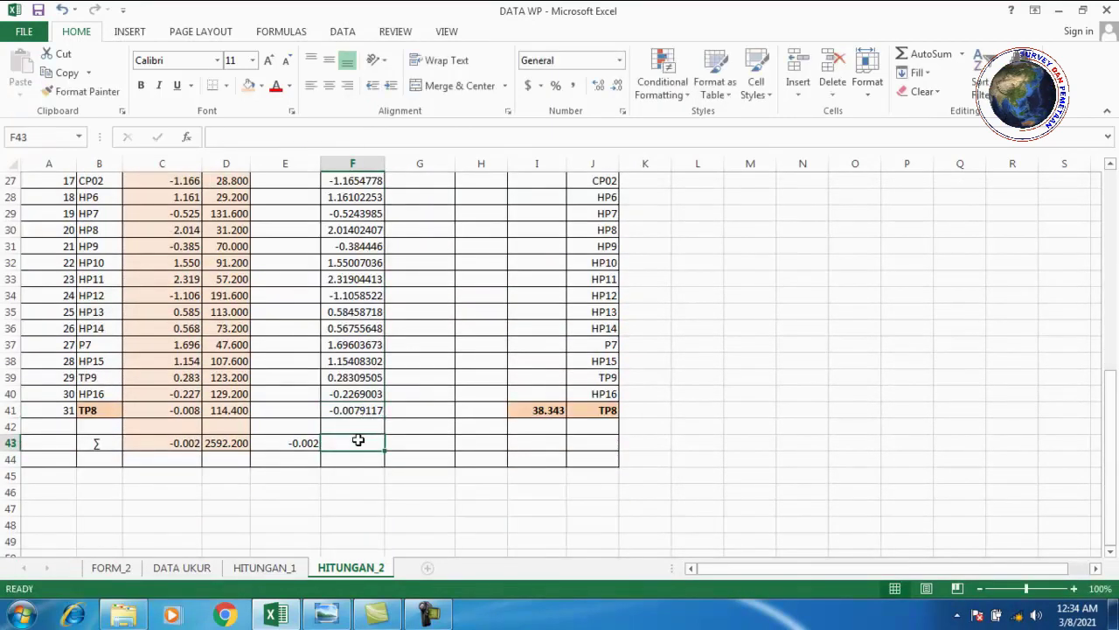
pyautogui.write('=')
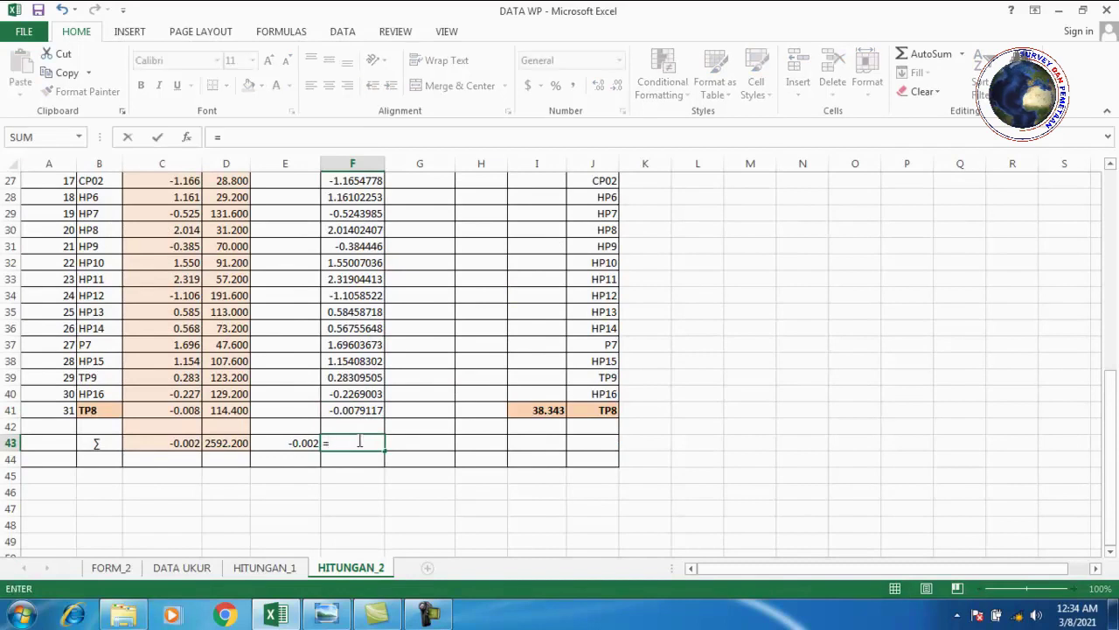
pyautogui.write('su')
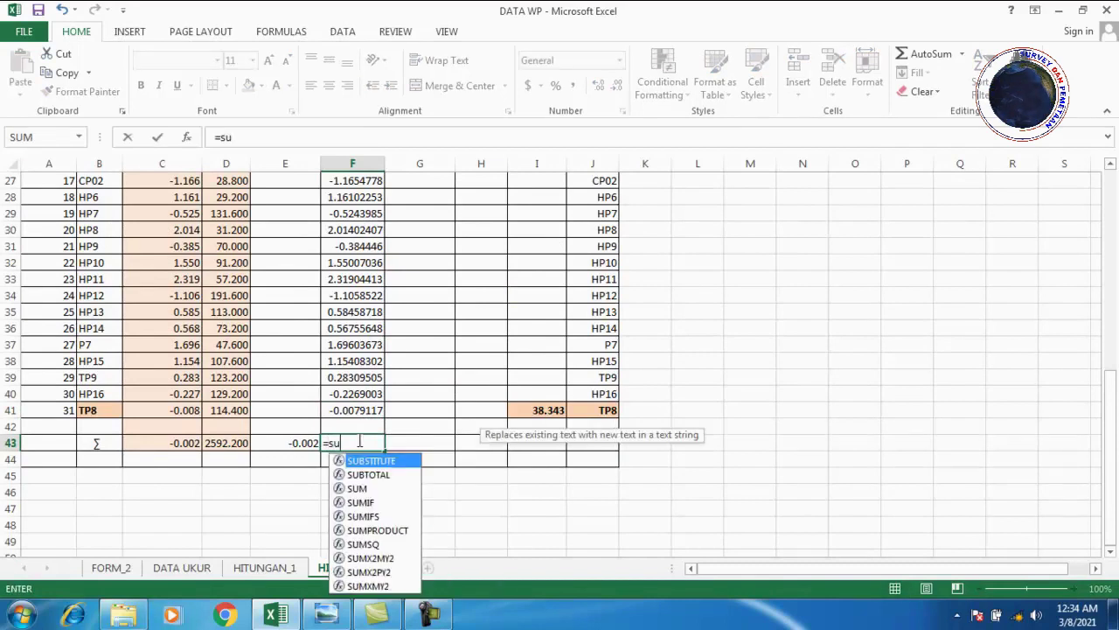
pyautogui.write('m(')
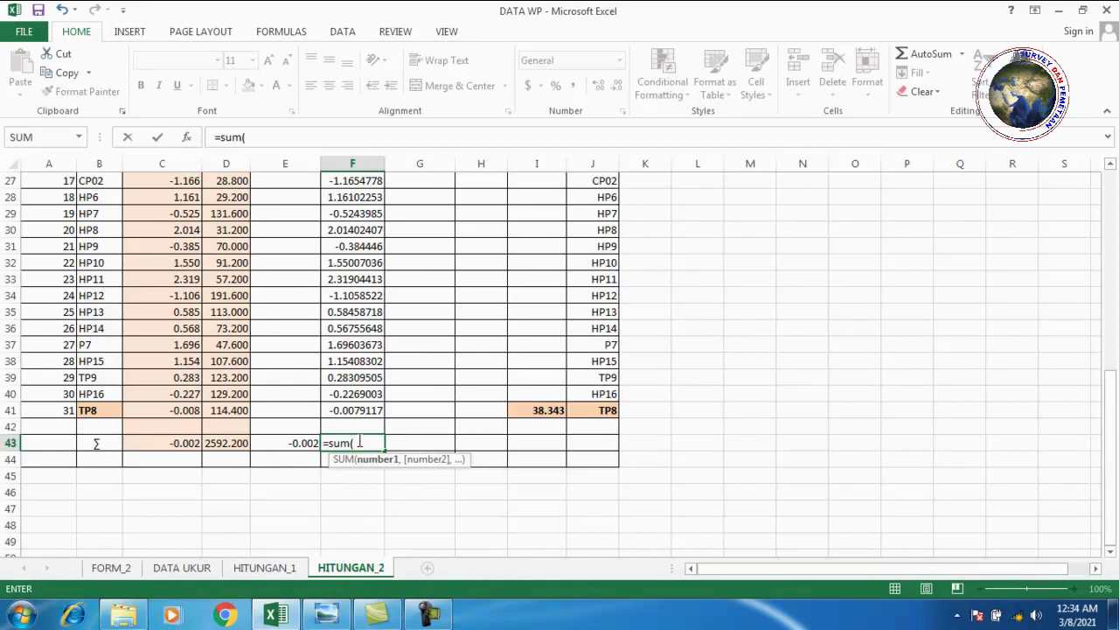
pyautogui.scroll(7, 372, 398)
pyautogui.moveTo(354, 285); pyautogui.dragTo(354, 363)
pyautogui.scroll(-8, 350, 409)
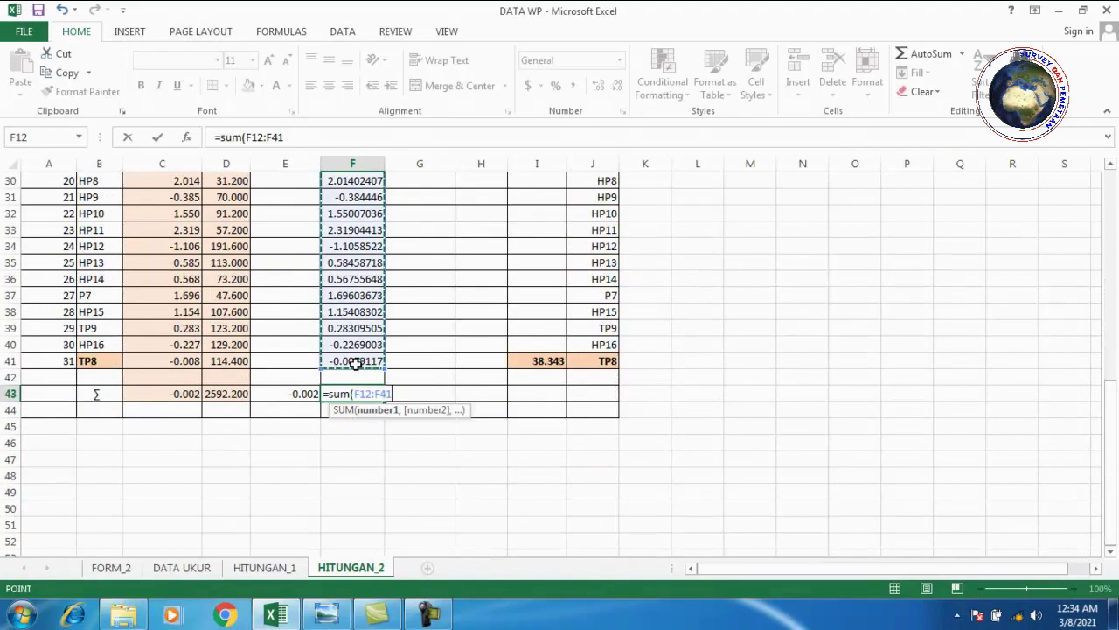
pyautogui.write(')')
pyautogui.press('Return')
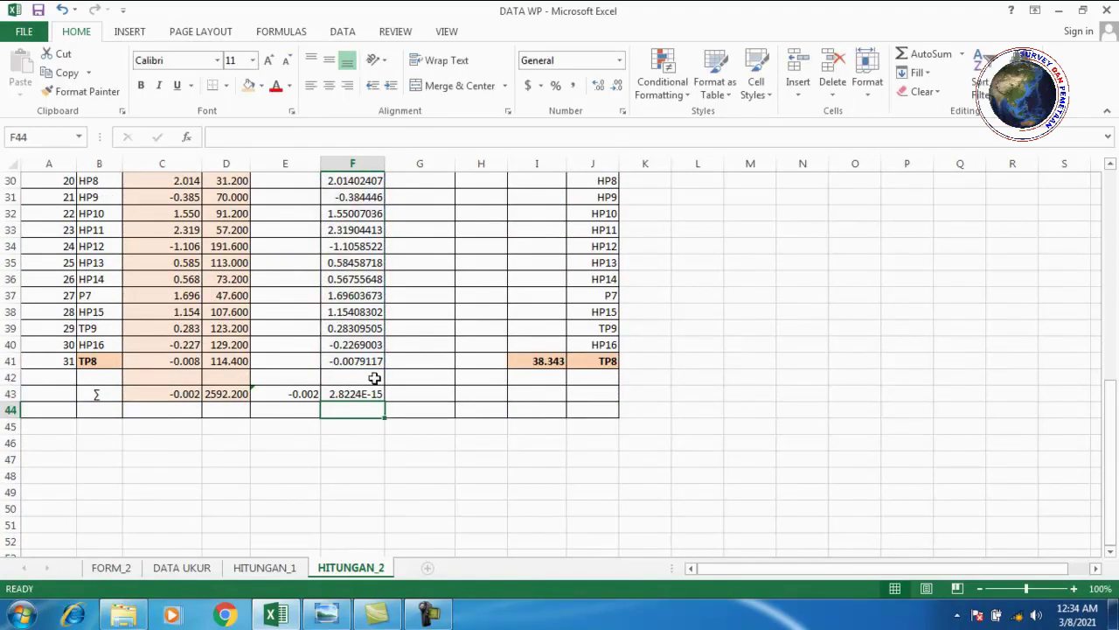
# Reduce the number format of the Definitif column, F12:F43 including the total, to three decimal places.
pyautogui.scroll(8, 374, 378)
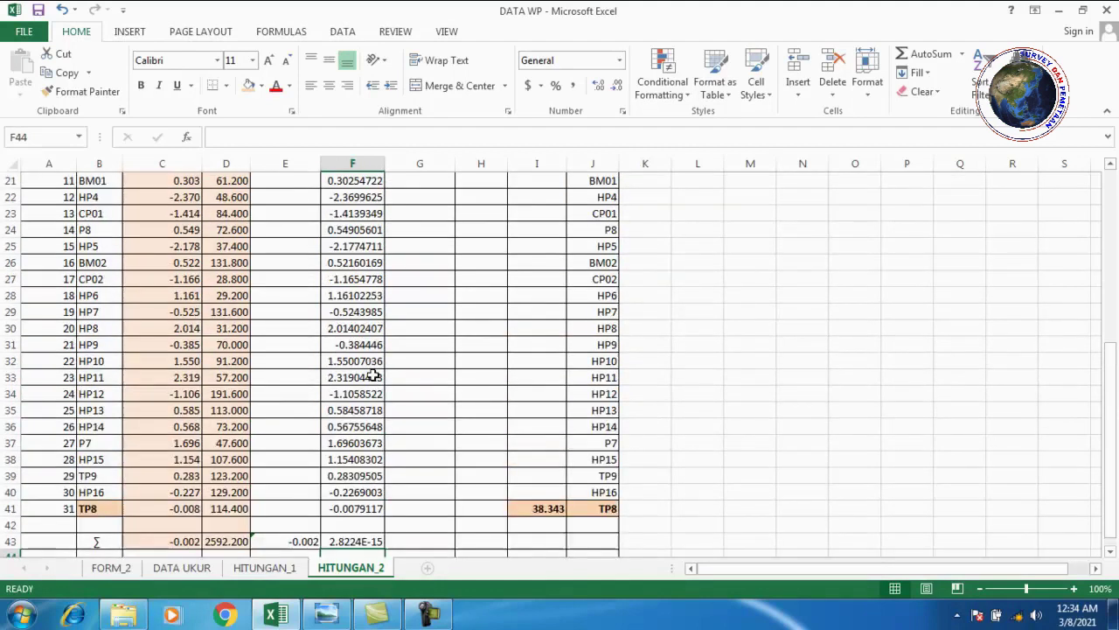
pyautogui.click(357, 287)
pyautogui.moveTo(357, 300); pyautogui.dragTo(367, 397)
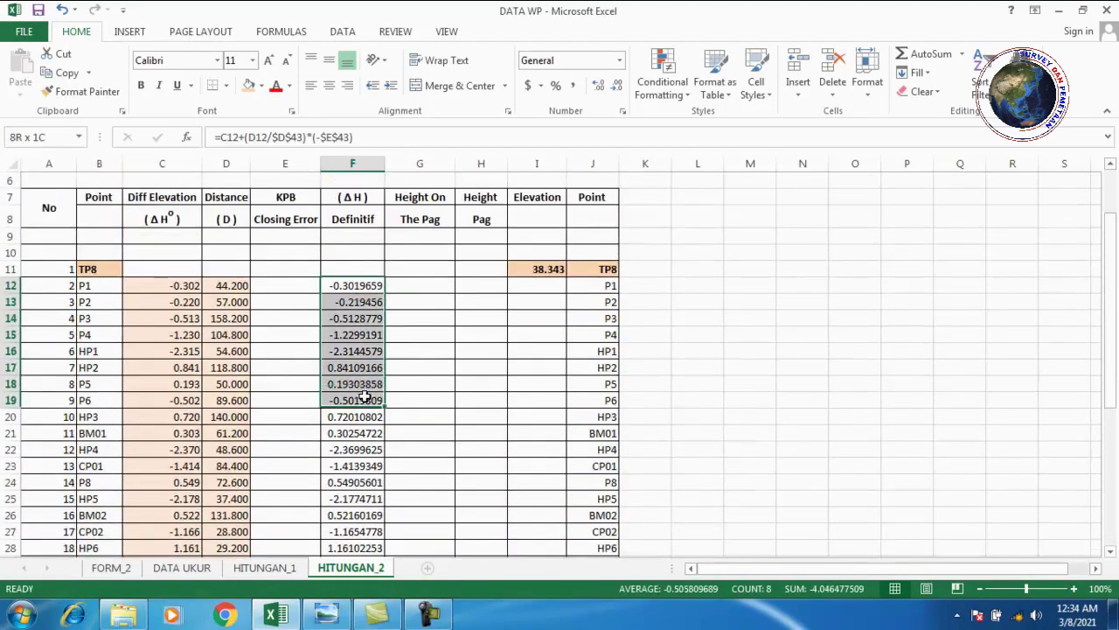
pyautogui.scroll(-8, 367, 408)
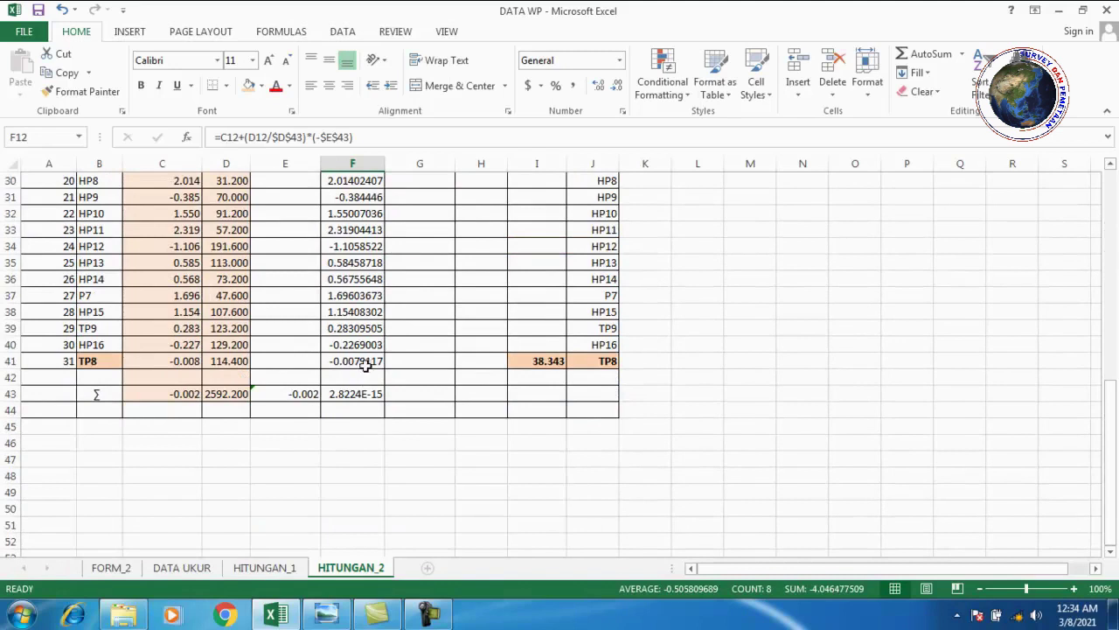
pyautogui.keyDown('shift'); pyautogui.click(368, 393); pyautogui.keyUp('shift')
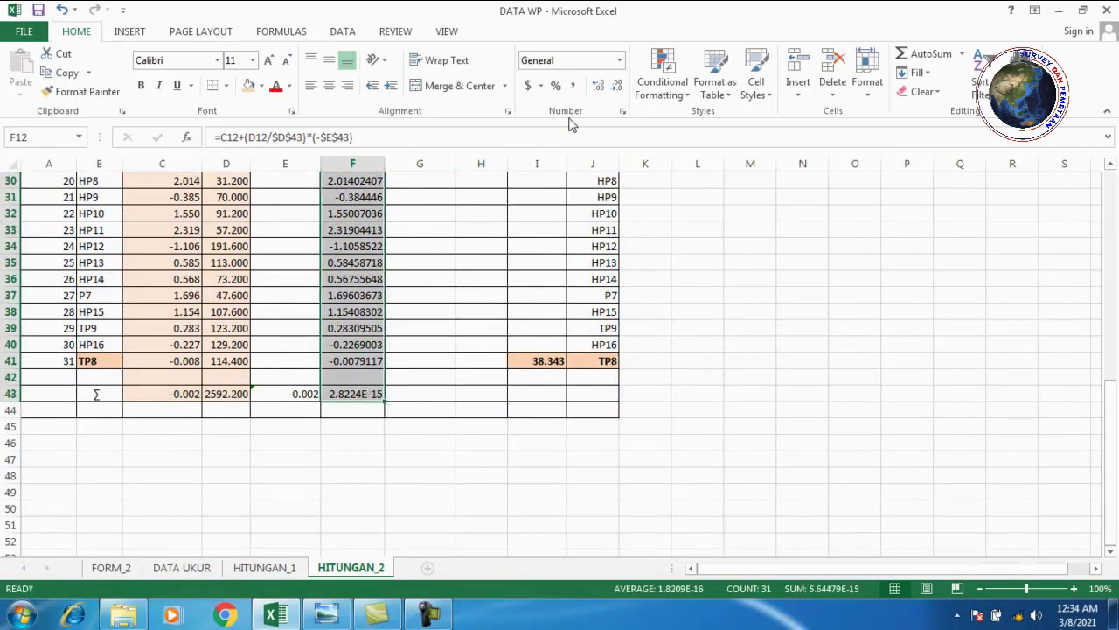
pyautogui.click(617, 86)
pyautogui.click(616, 86)
pyautogui.click(617, 88)
pyautogui.click(617, 88)
# Select the Definitif total in cell F43 for checking and save the workbook.
pyautogui.scroll(-10, 358, 359)
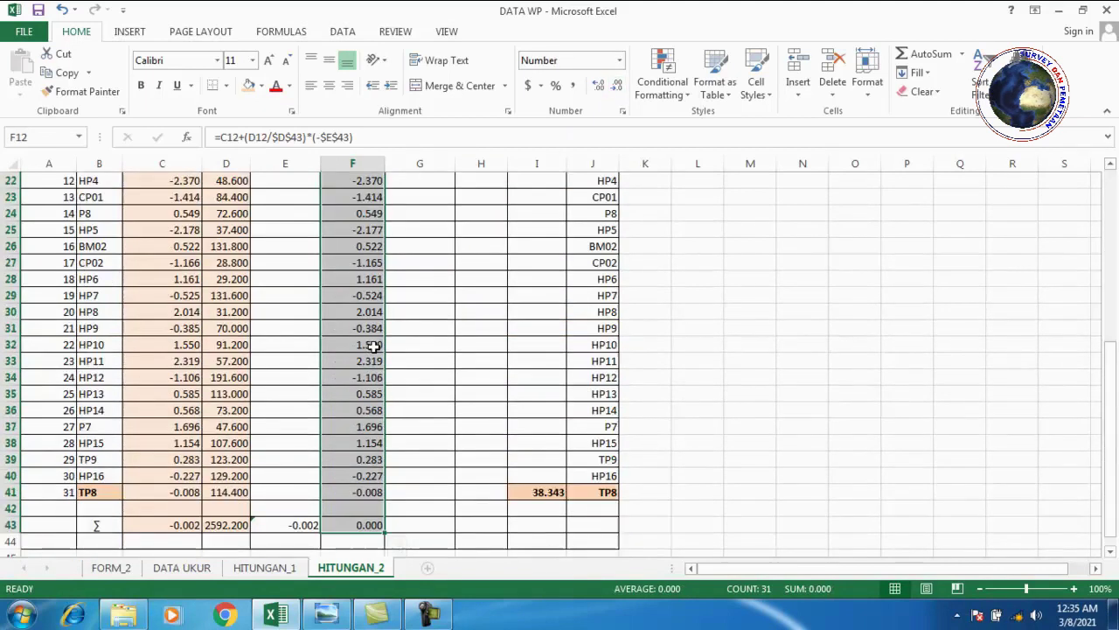
pyautogui.click(370, 392)
pyautogui.click(373, 377)
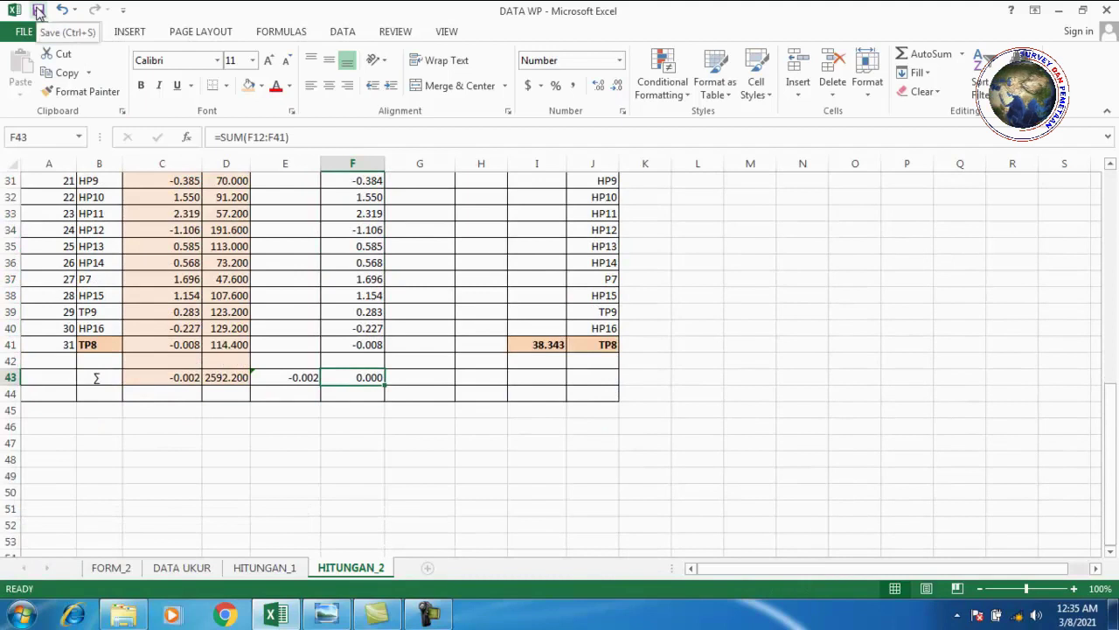
pyautogui.click(38, 11)
# In the Height On The Pag column, compute P1's height in G12 with =I11+F12, adding its definitive difference to TP8's elevation.
pyautogui.scroll(9, 433, 349)
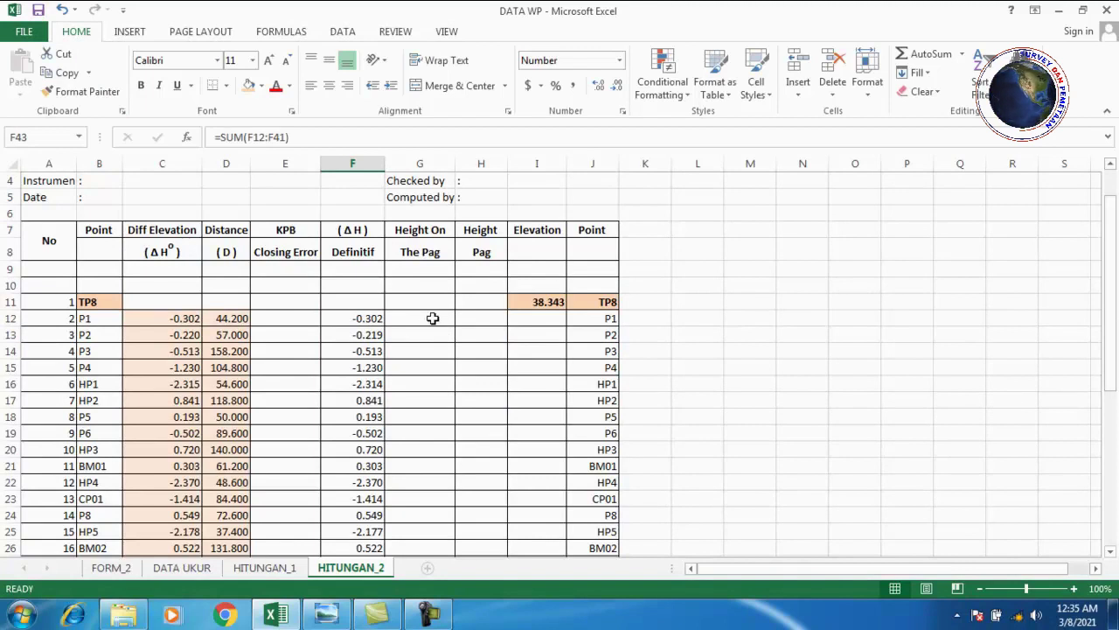
pyautogui.click(433, 318)
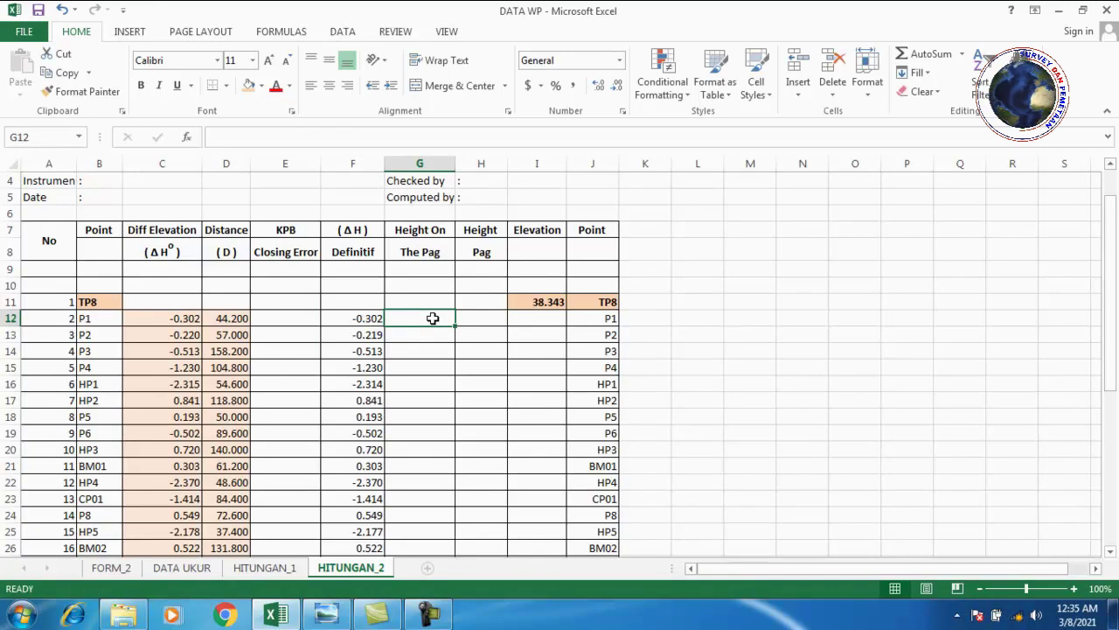
pyautogui.write('=')
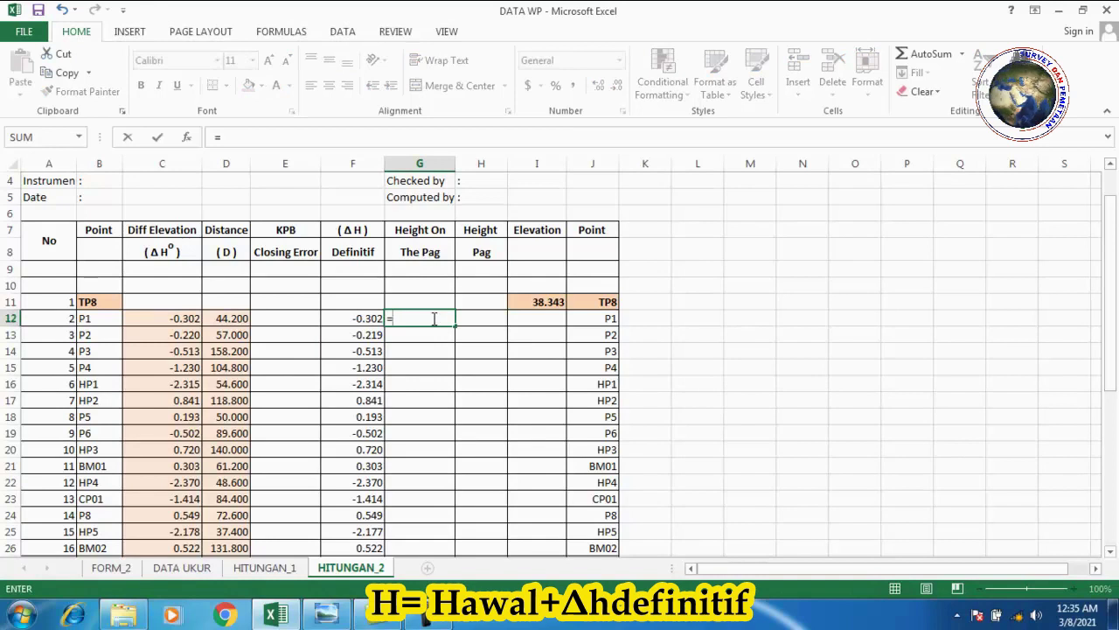
pyautogui.click(542, 299)
pyautogui.write('+')
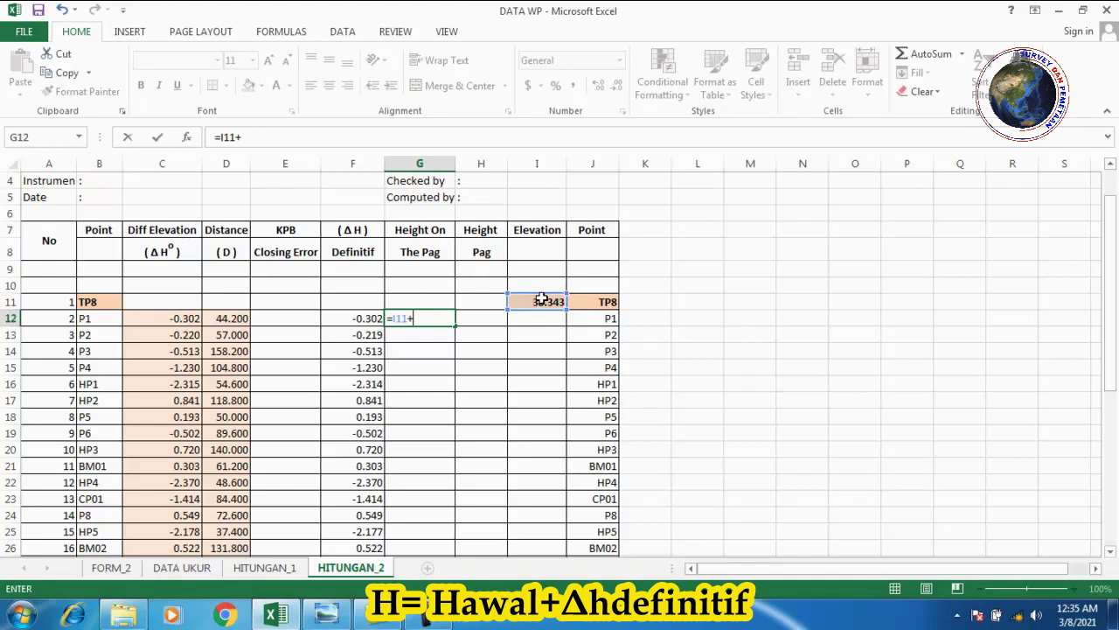
pyautogui.click(362, 319)
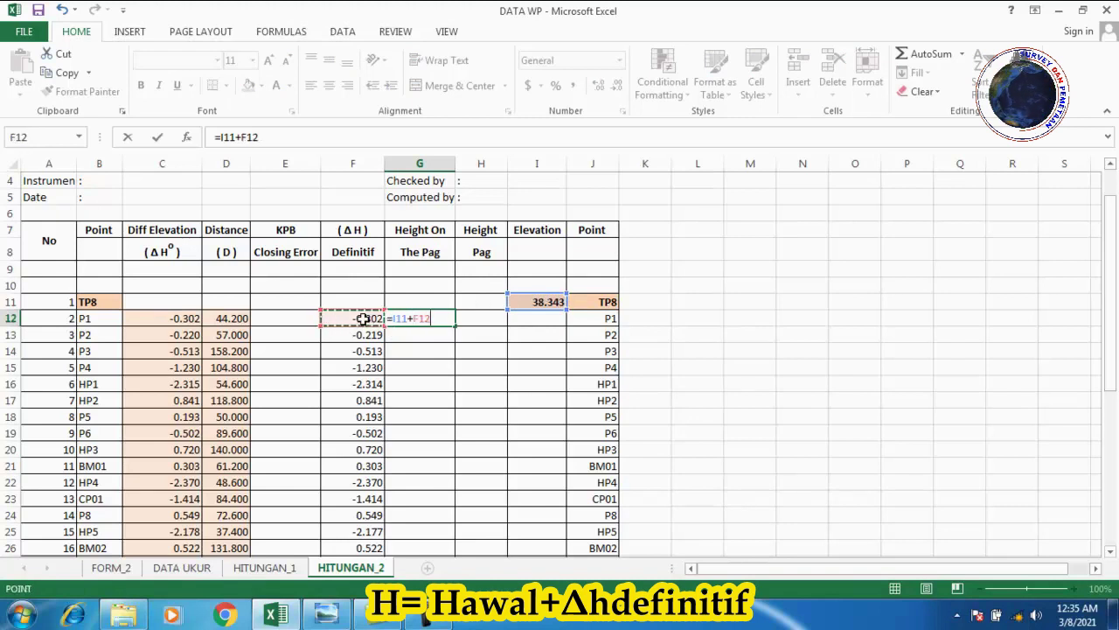
pyautogui.press('Return')
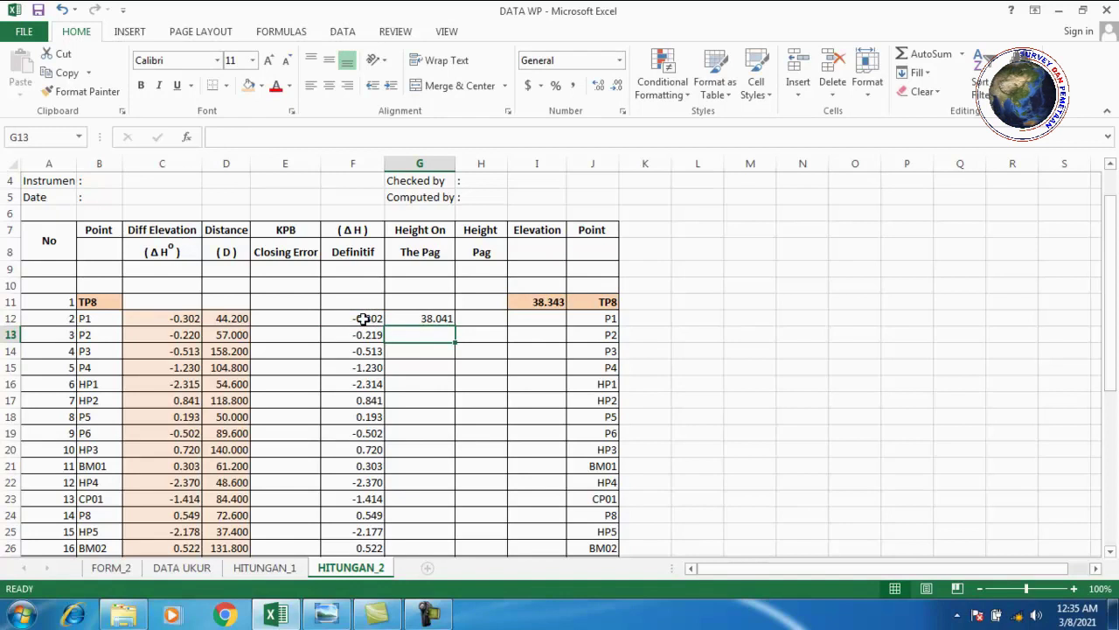
# Compute P2's height on the peg in cell G13 with the formula =G12+F13.
pyautogui.write('=')
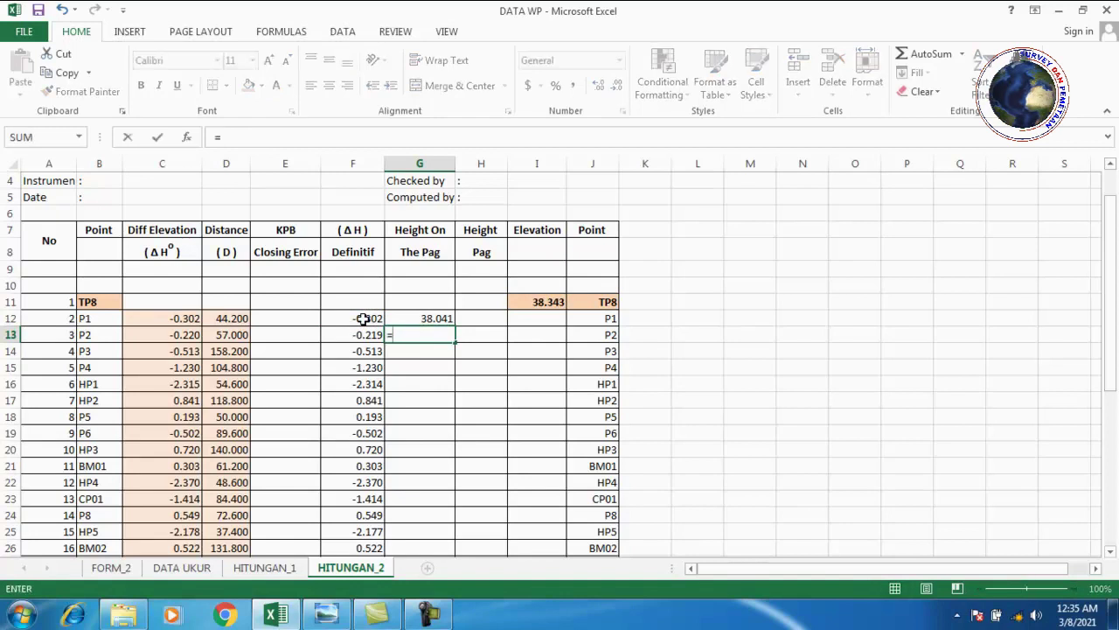
pyautogui.click(425, 318)
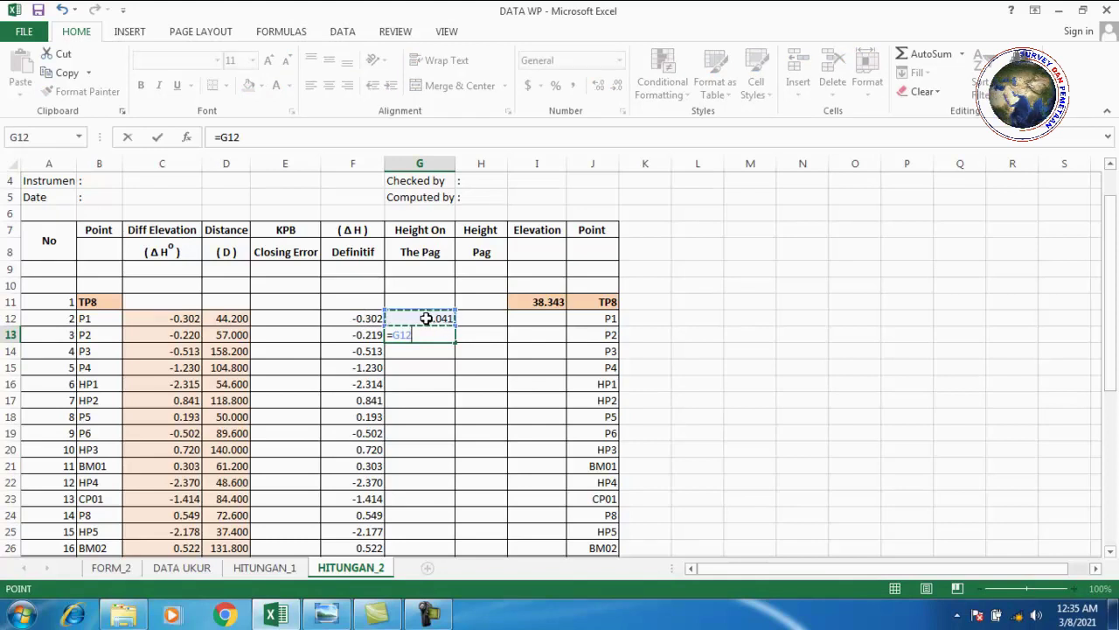
pyautogui.write('+')
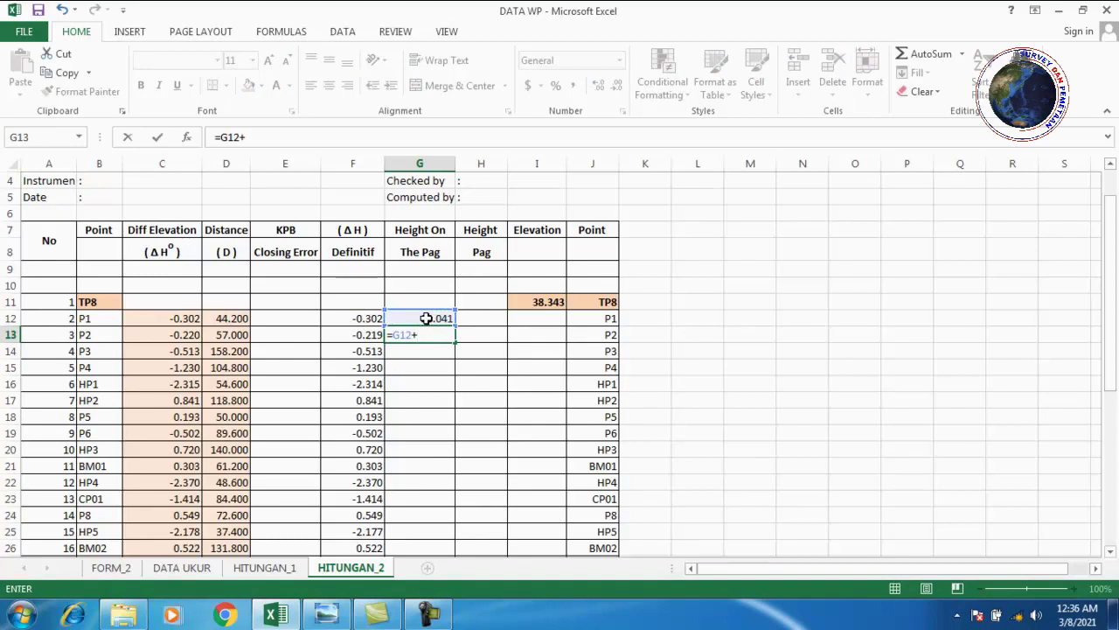
pyautogui.click(363, 335)
pyautogui.press('Return')
# Copy the G13 height formula down the Height On The Pag column into G14:G41, through the closing TP8 row.
pyautogui.scroll(-1, 474, 303)
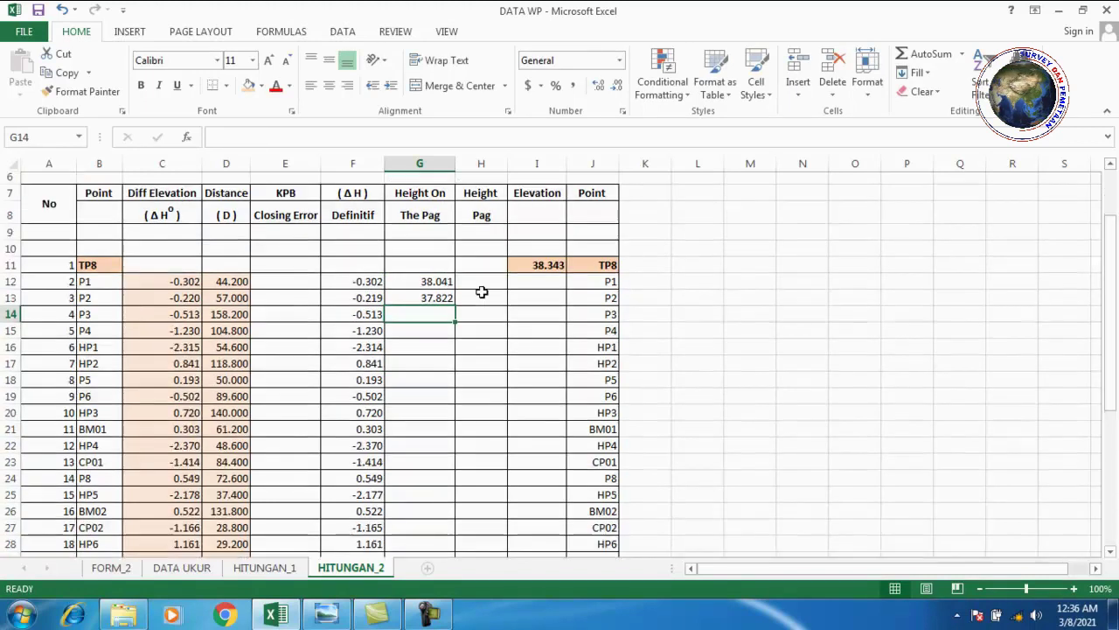
pyautogui.click(434, 286)
pyautogui.rightClick(434, 286)
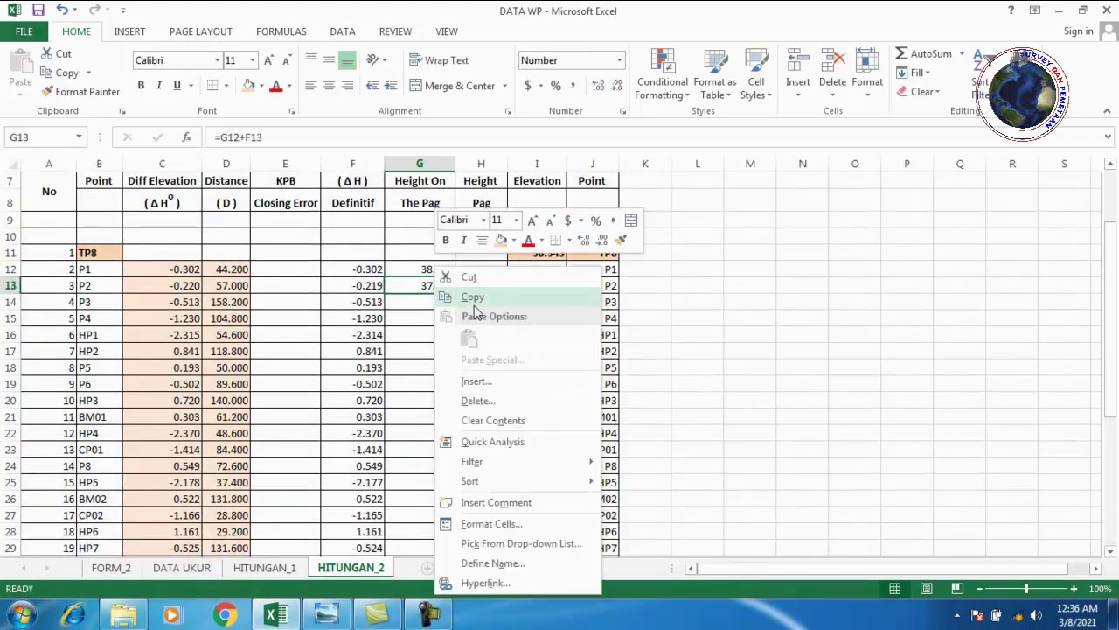
pyautogui.click(471, 295)
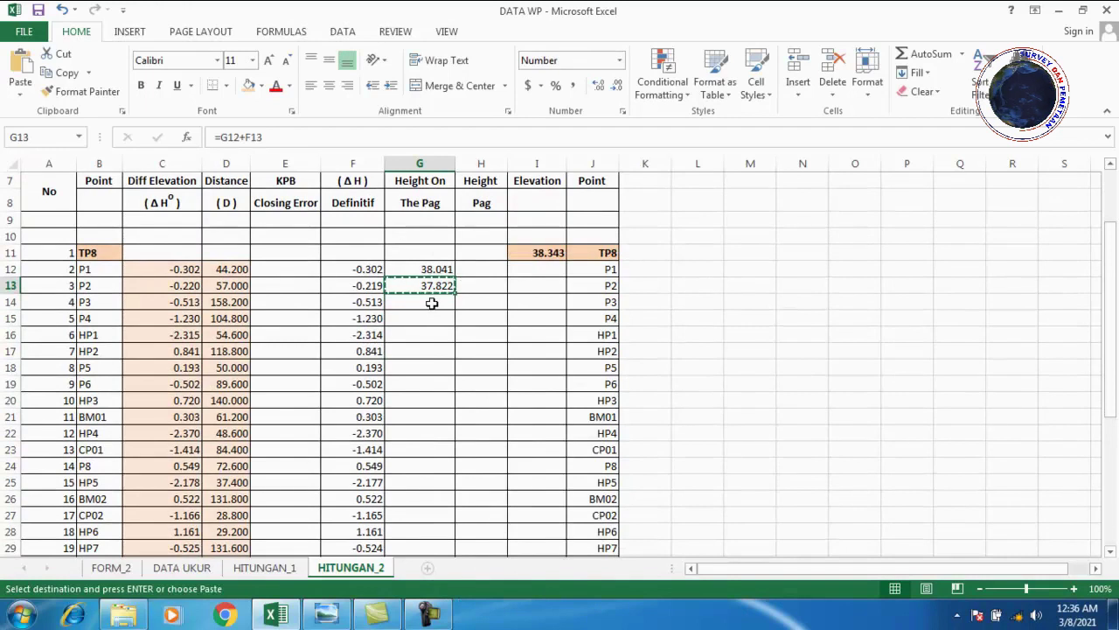
pyautogui.moveTo(430, 303); pyautogui.dragTo(440, 398)
pyautogui.scroll(-4, 434, 404)
pyautogui.scroll(-3, 435, 404)
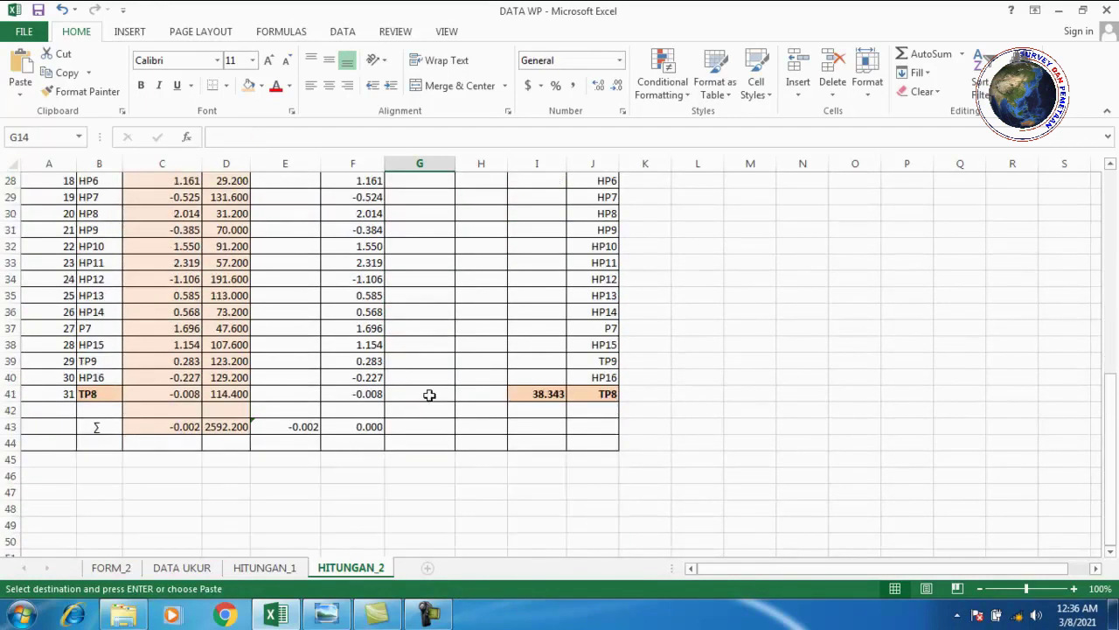
pyautogui.keyDown('shift'); pyautogui.click(429, 394); pyautogui.keyUp('shift')
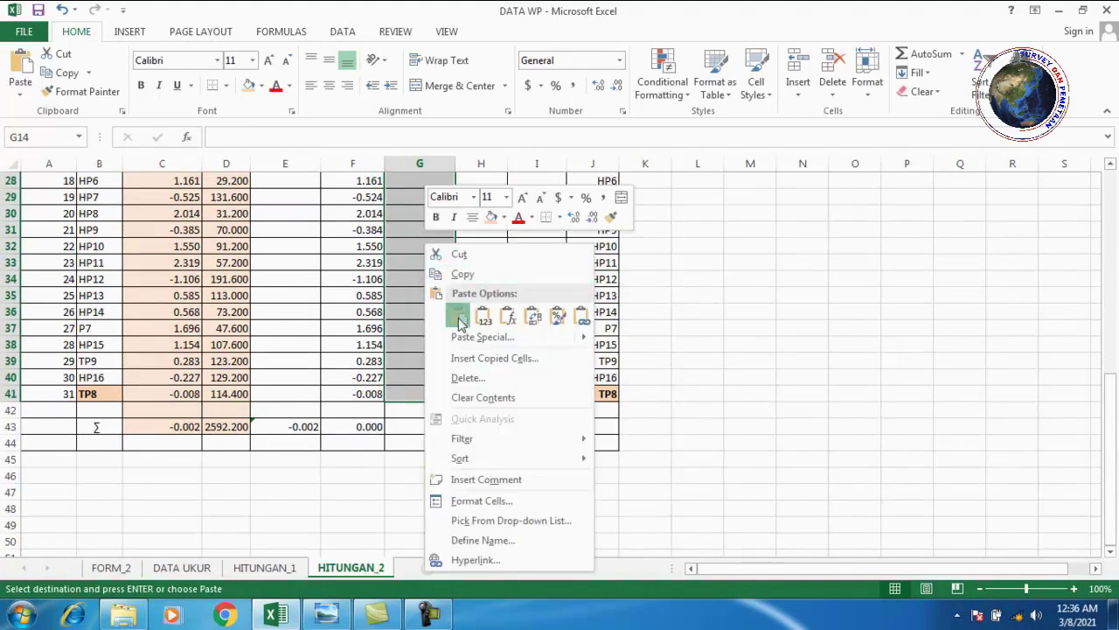
pyautogui.click(459, 316)
pyautogui.click(487, 350)
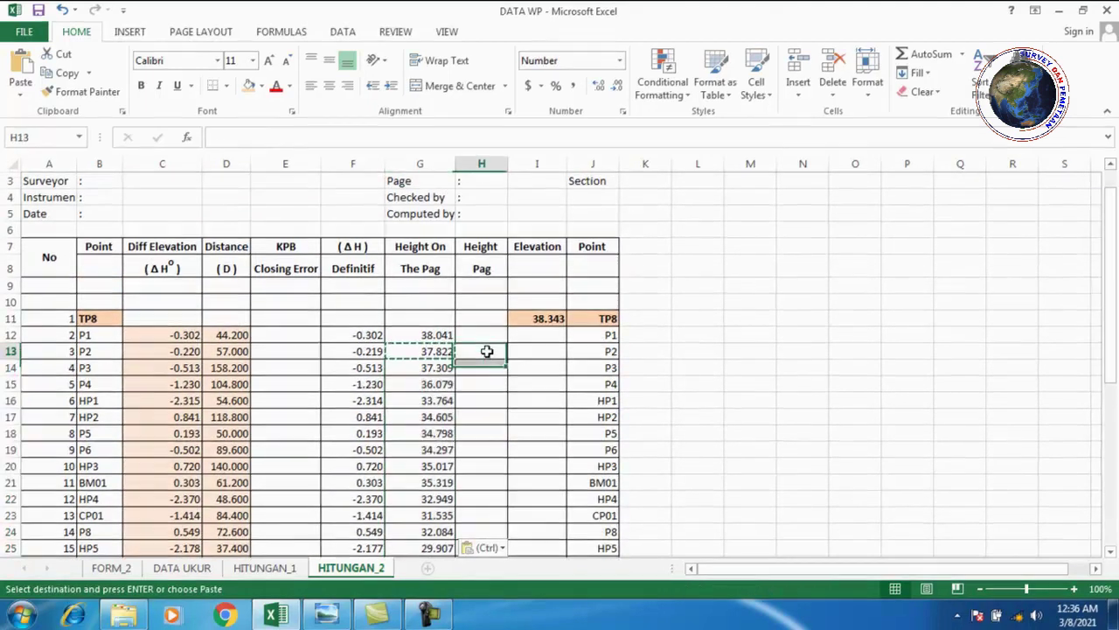